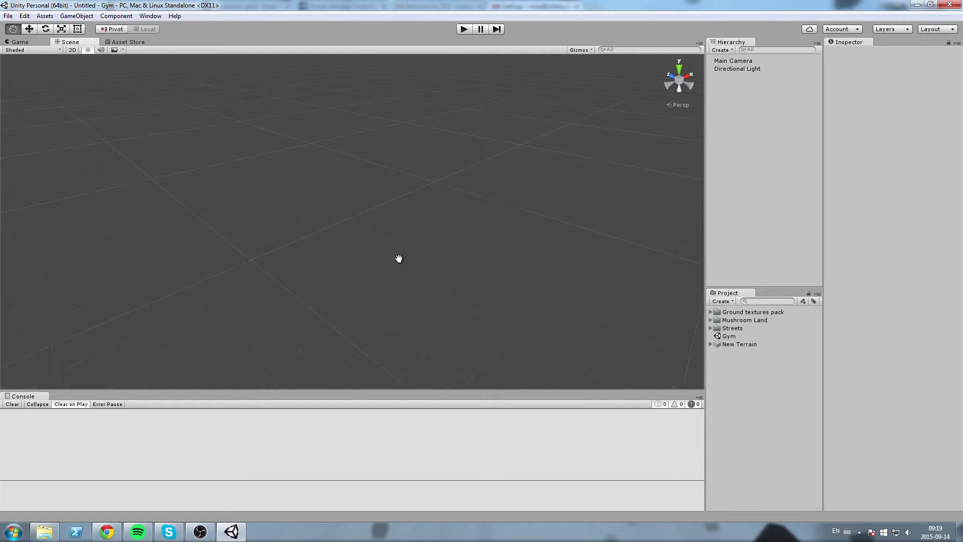
- Open the Gym scene and look over its terrain, road loop, fences and plants
right_drag(456, 289, 421, 266)
mouse_move(431, 266)
middle_down()
mouse_move(451, 273)
mouse_move(444, 266)
middle_up()
right_drag(387, 260, 463, 240)
double_click(734, 337)
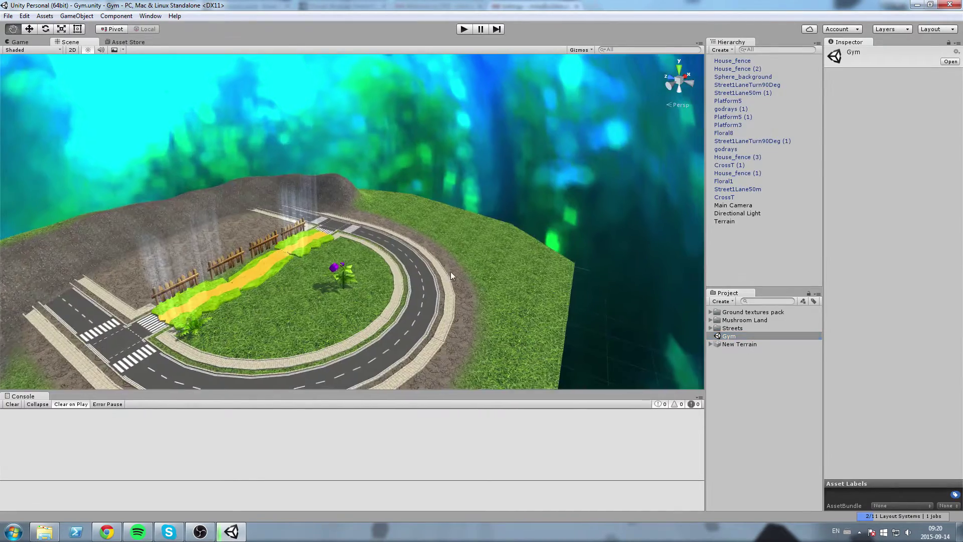
right_drag(450, 275, 467, 251)
drag(466, 252, 447, 261)
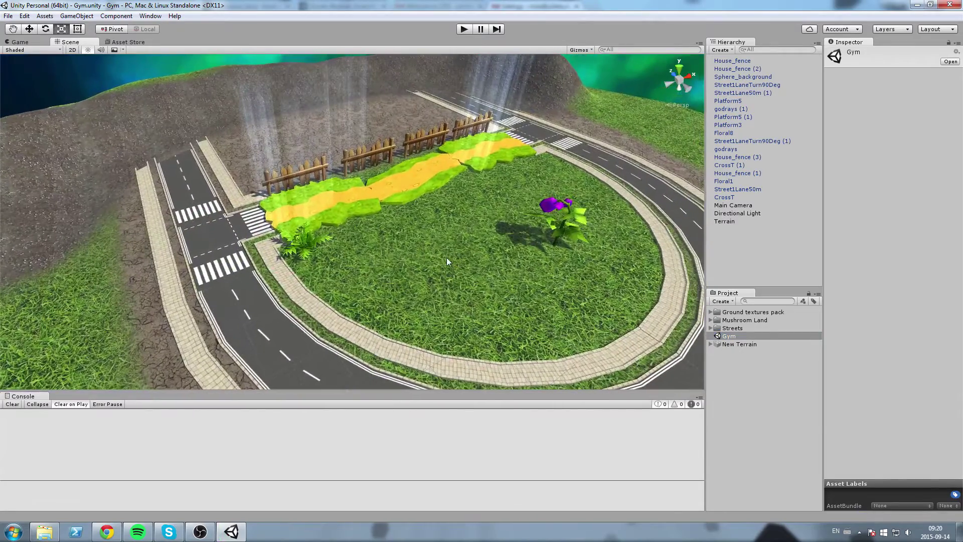
middle_drag(499, 276, 455, 251)
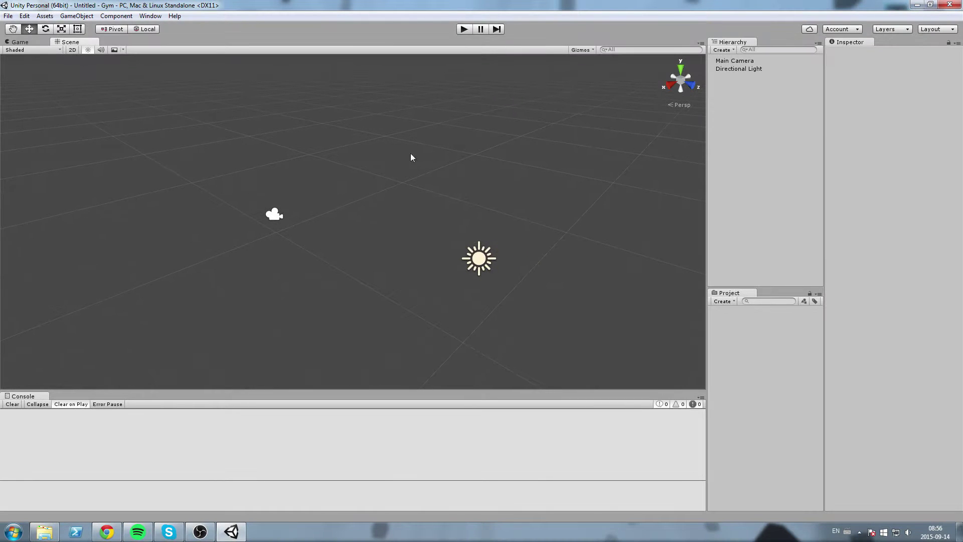
click(273, 213)
drag(443, 297, 577, 335)
click(612, 193)
drag(175, 107, 489, 278)
click(424, 154)
- Switch to Chrome, open the Asset Store from the Unity website and check the account options
click(107, 531)
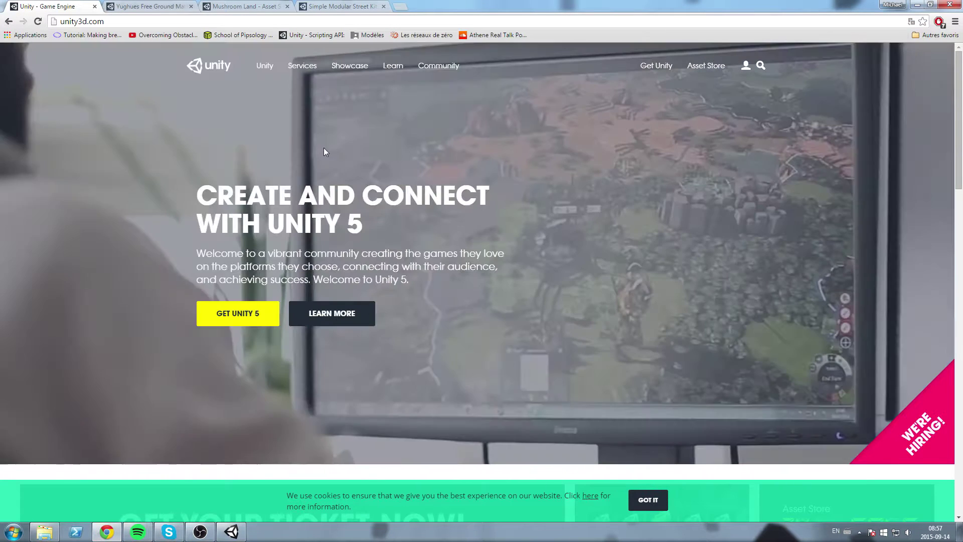
click(706, 66)
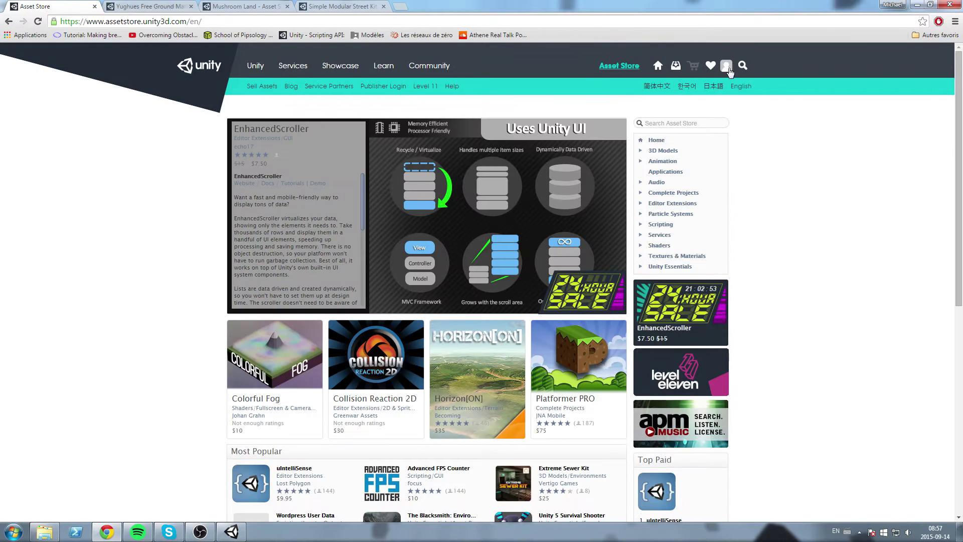
click(727, 67)
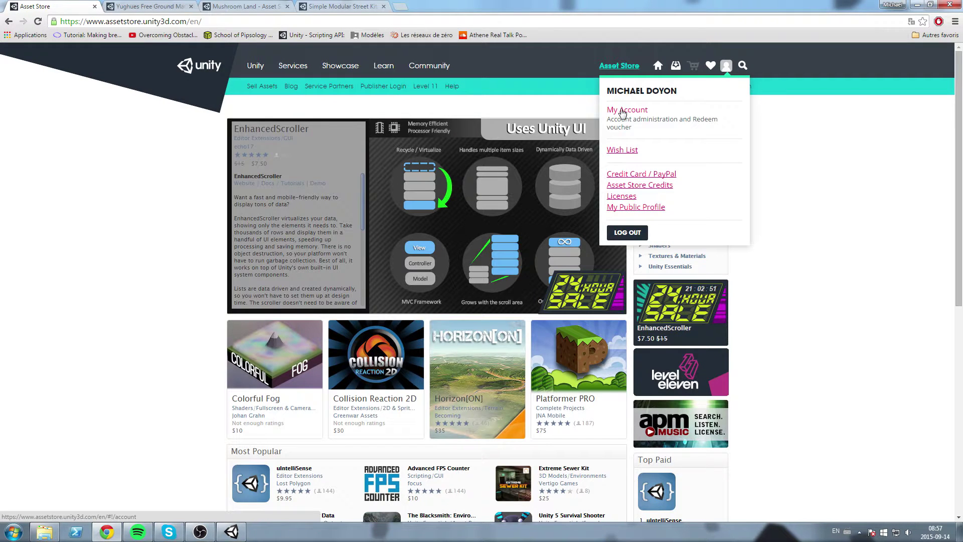
click(727, 66)
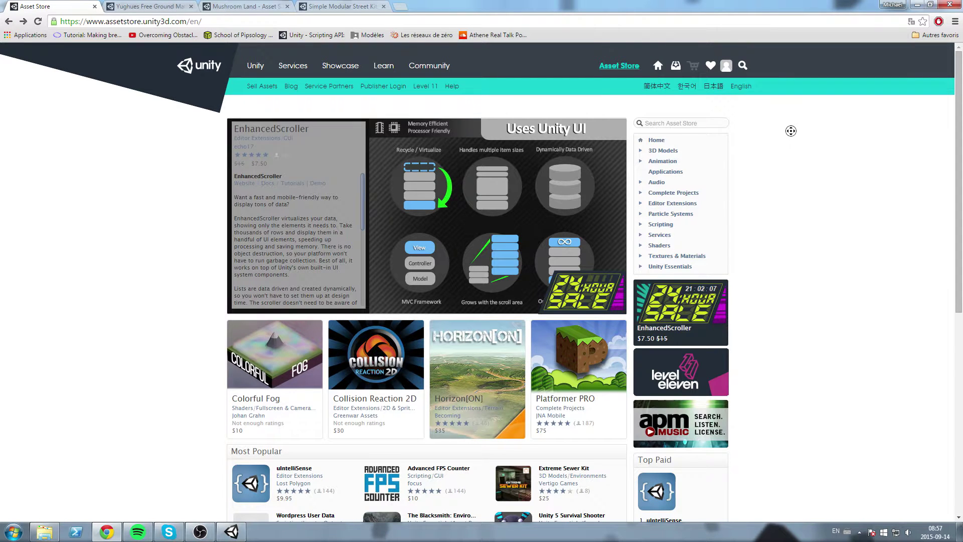
- Search the Asset Store for "Road" and look through the results
scroll(790, 146, down, 1)
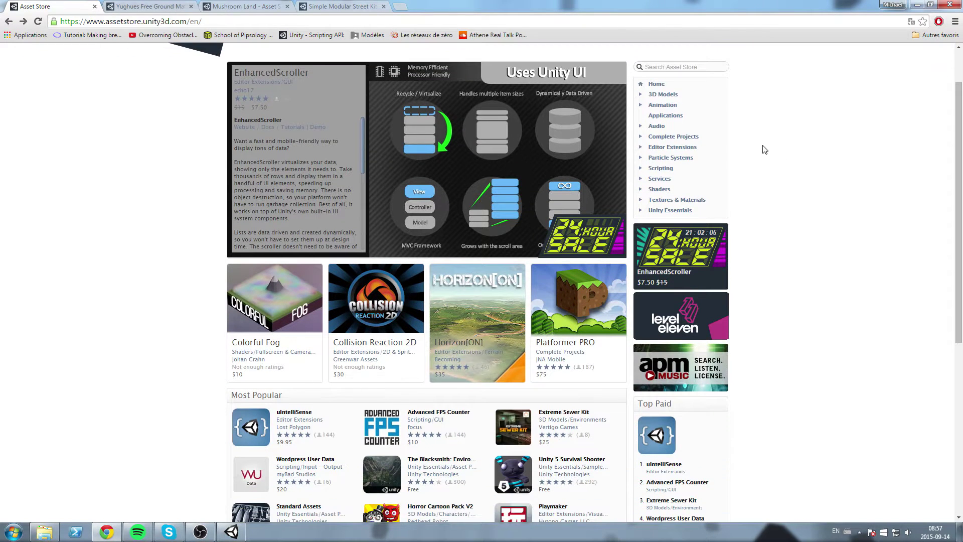
scroll(749, 126, up, 1)
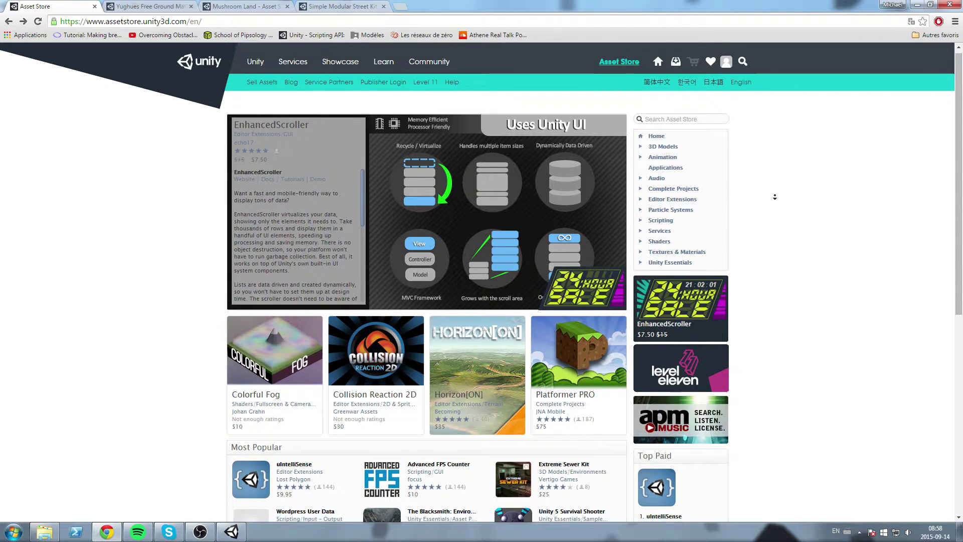
scroll(776, 206, down, 3)
scroll(780, 223, up, 3)
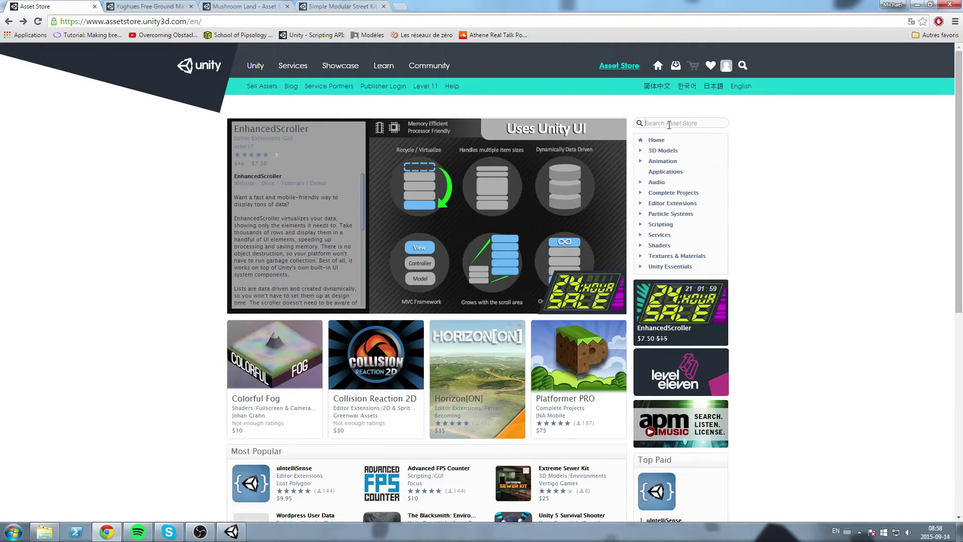
text(Road)
key(ctrl+a)
key(Return)
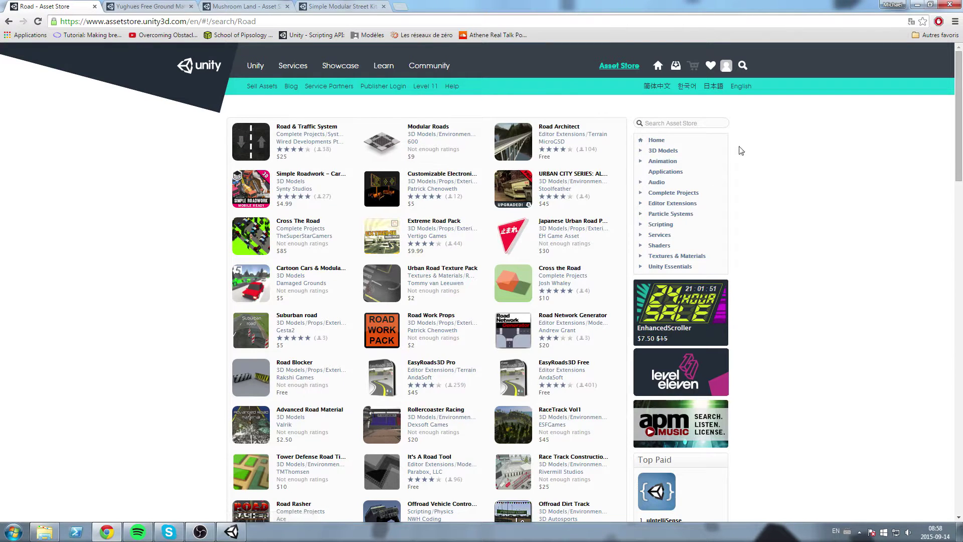
scroll(276, 367, down, 2)
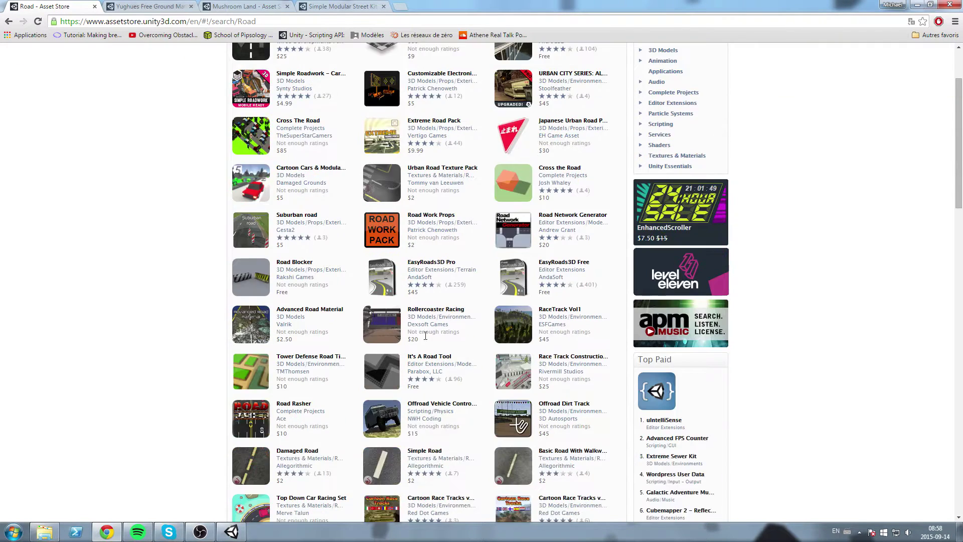
scroll(425, 336, up, 2)
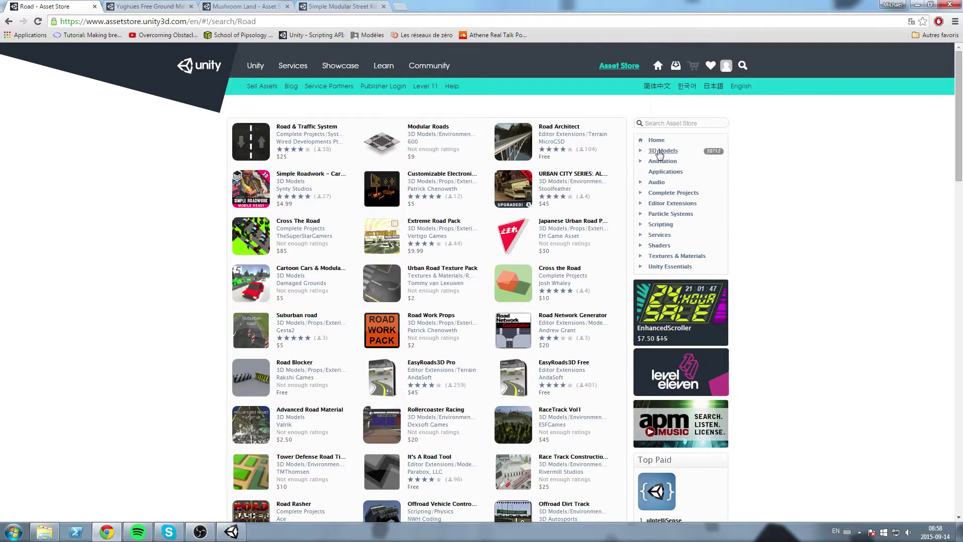
- Browse the 3D Models category down to Environments, Race Tracks & Roadways, and look through its assets
click(661, 151)
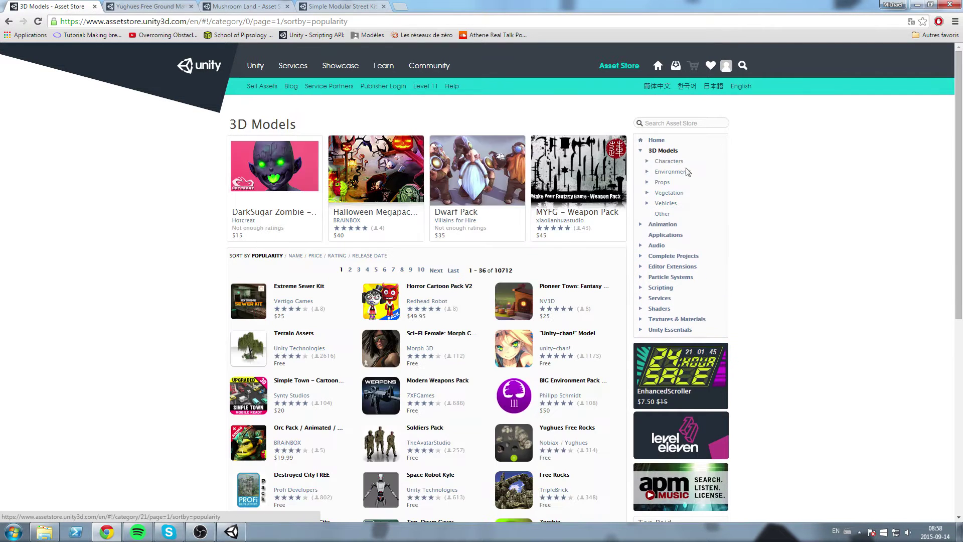
click(671, 171)
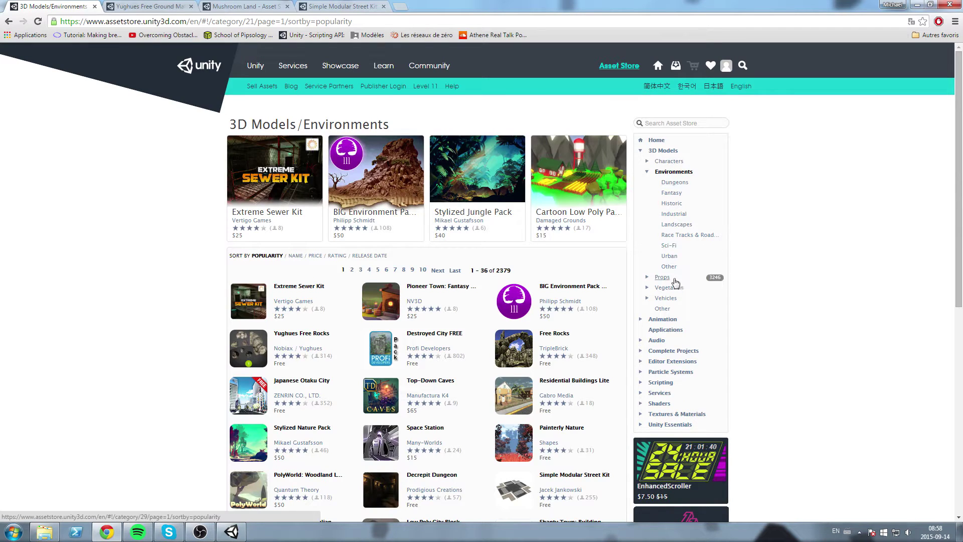
click(682, 235)
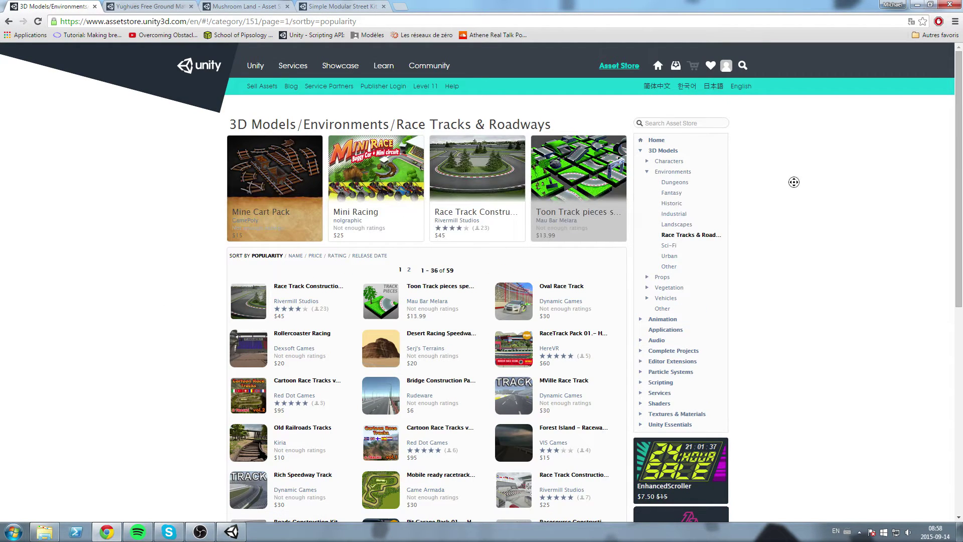
scroll(795, 193, down, 1)
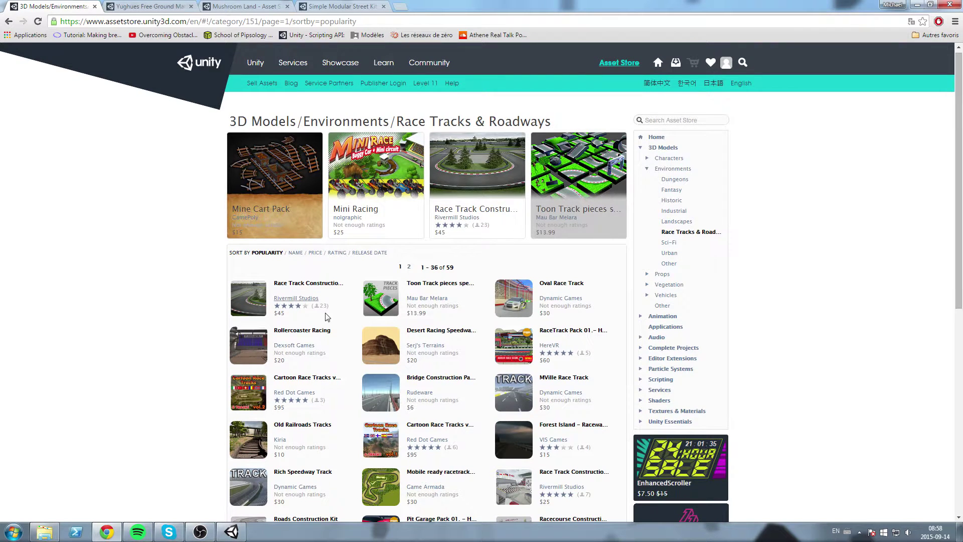
scroll(192, 199, down, 2)
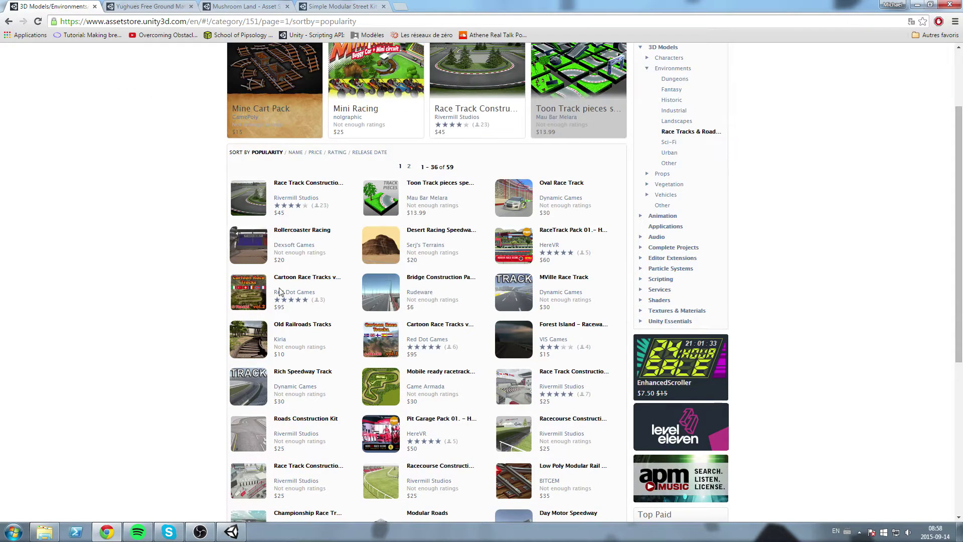
- Sort the Race Tracks & Roadways assets by price and look through the list
click(316, 153)
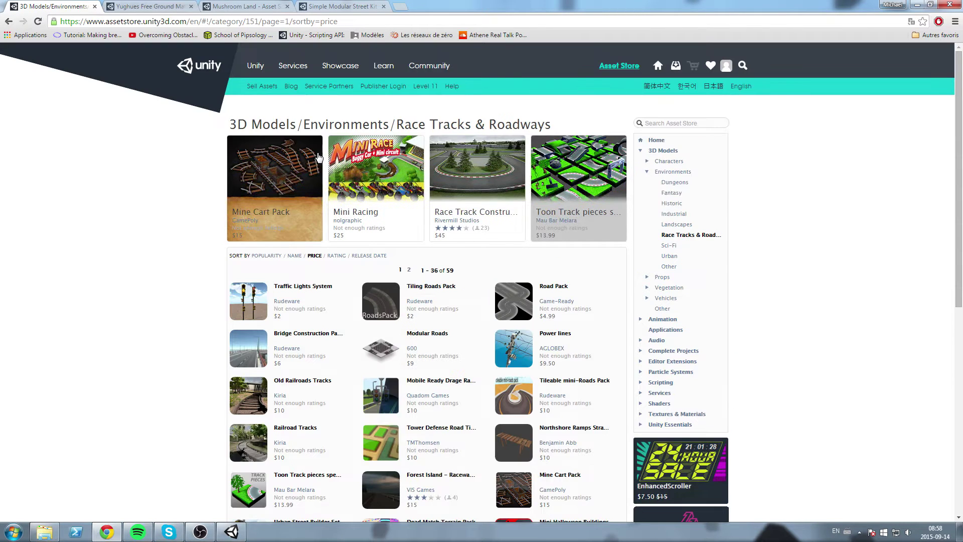
scroll(157, 294, down, 4)
scroll(168, 285, up, 3)
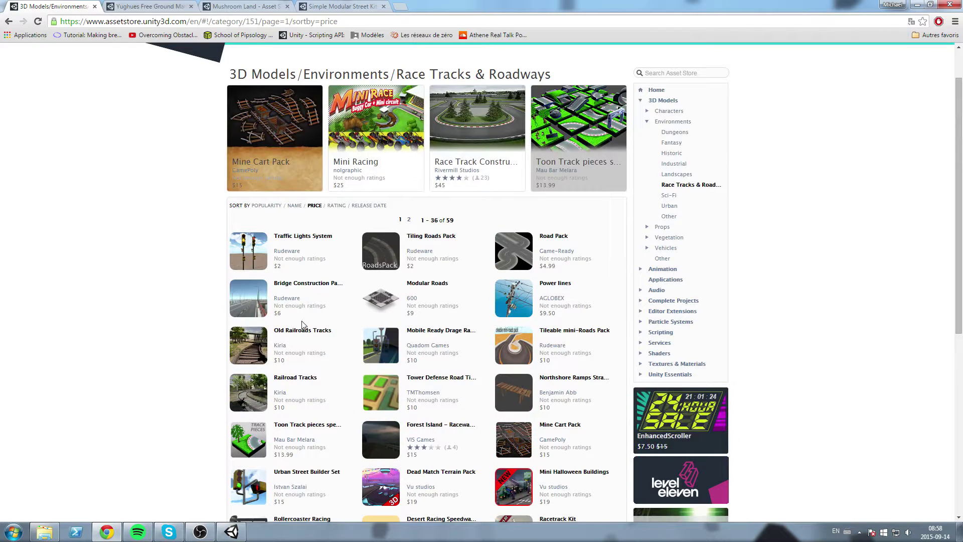
scroll(823, 166, up, 1)
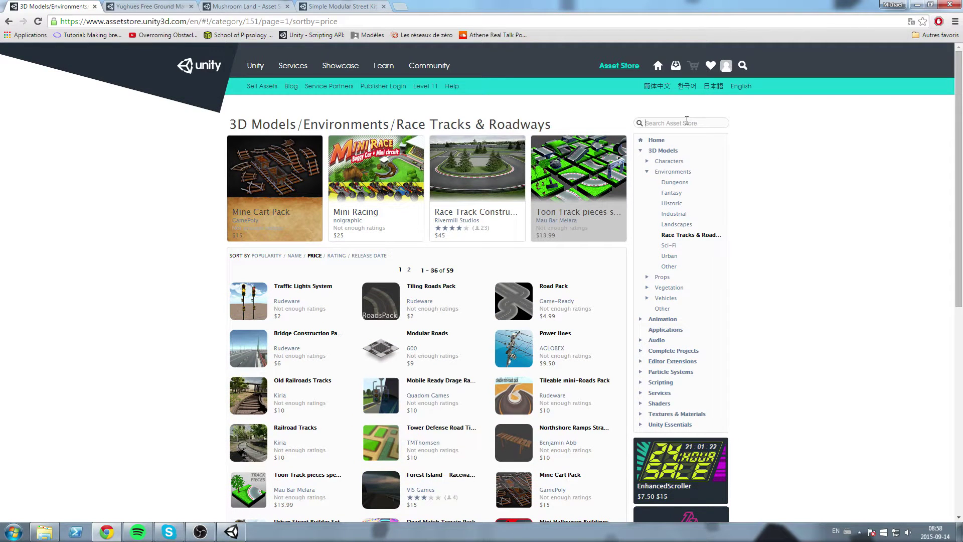
- Run the Asset Store search for "Road" again and scan the full list for a suitable package
text(Road)
key(Return)
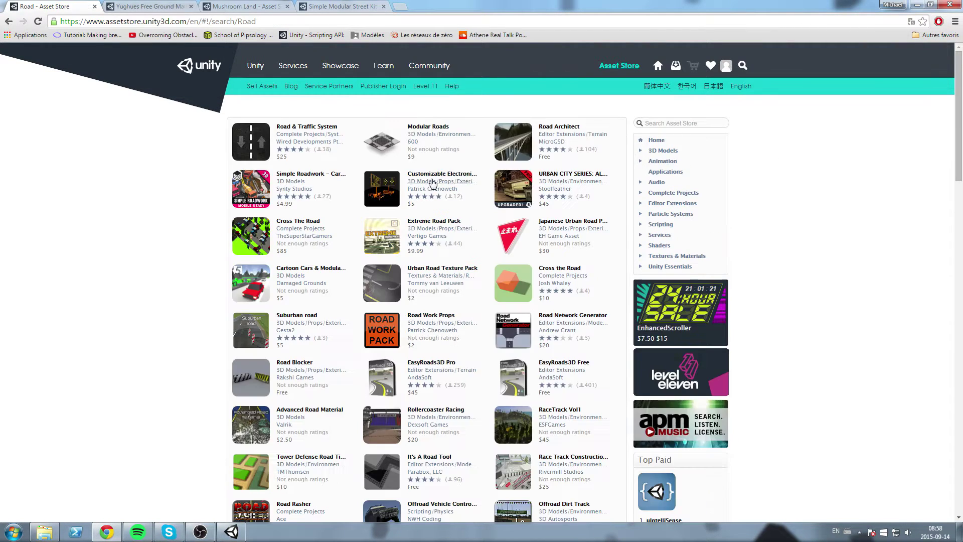
scroll(201, 198, down, 5)
scroll(176, 226, up, 5)
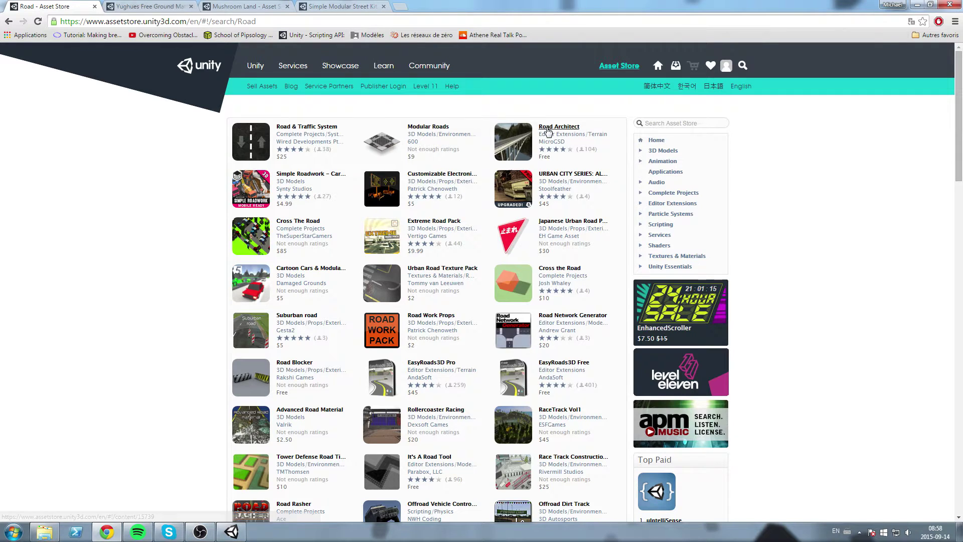
- Open the Road Architect asset page in a separate browser tab and review its description
right_click(546, 126)
click(567, 133)
click(133, 6)
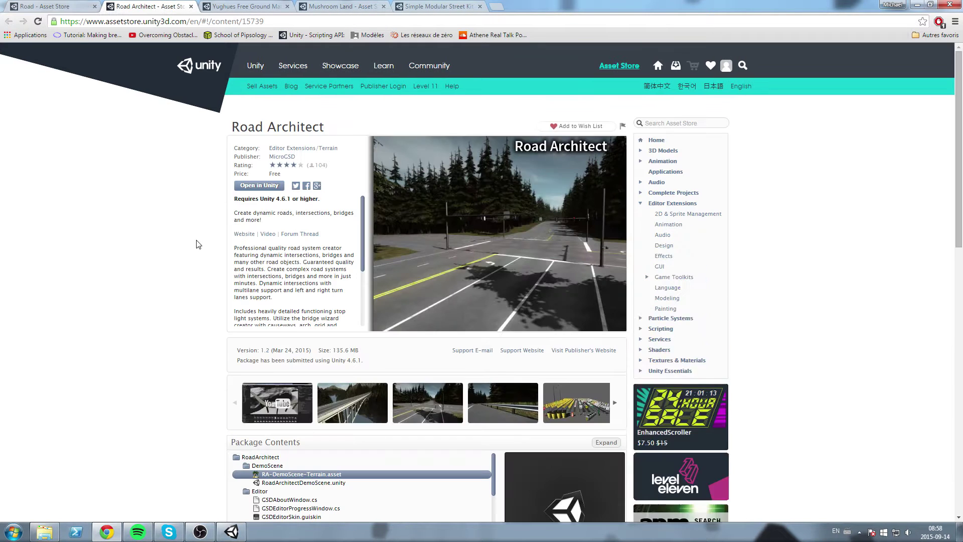
scroll(200, 290, down, 3)
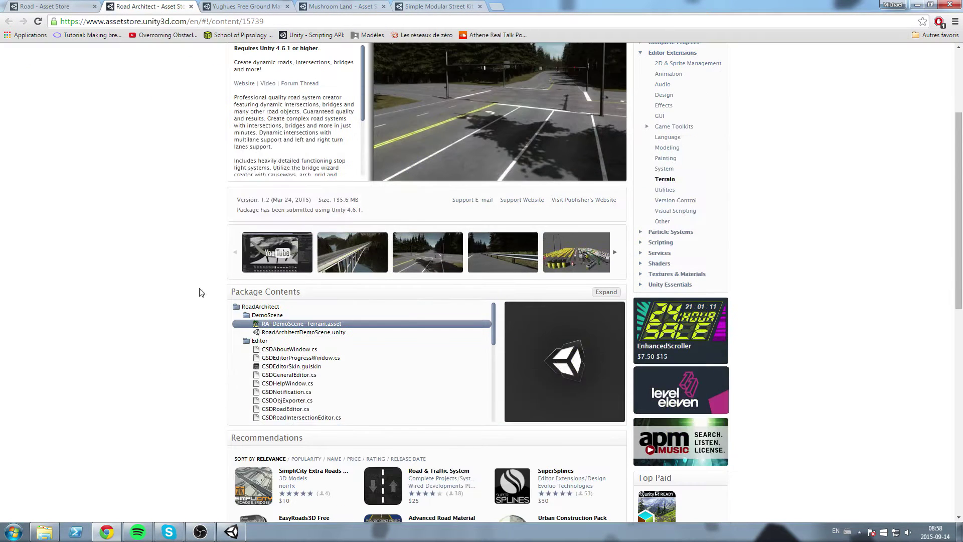
scroll(127, 223, up, 2)
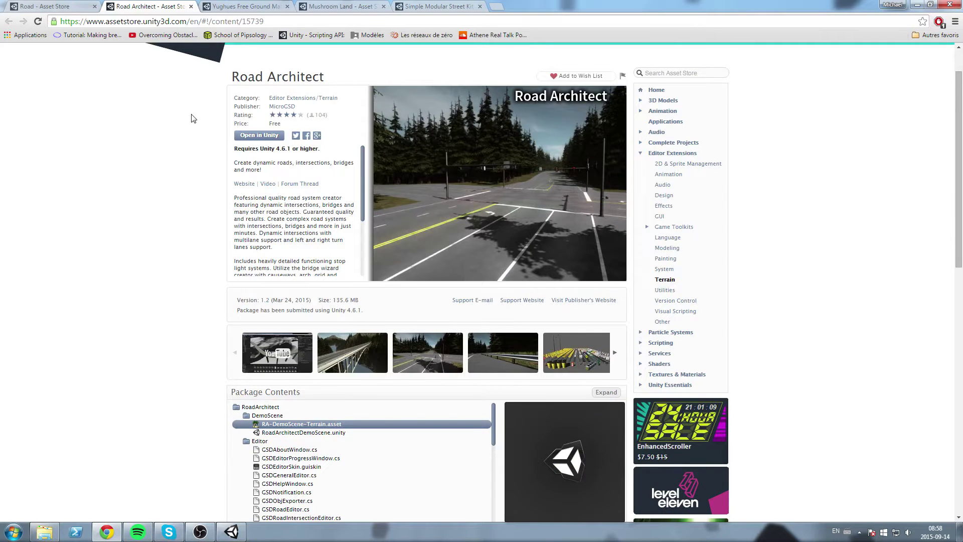
- Examine Road Architect's preview media and the files listed in its package contents
scroll(408, 256, down, 6)
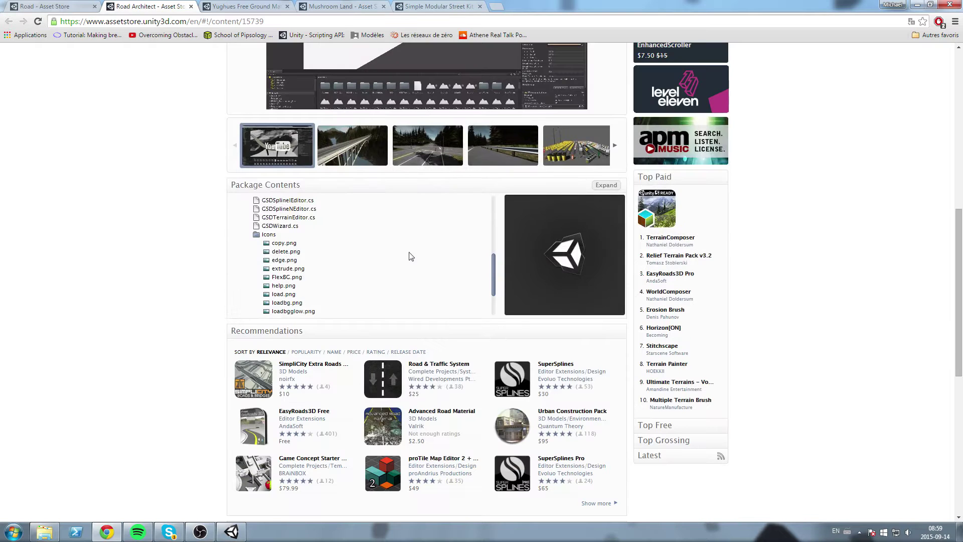
scroll(297, 255, down, 2)
scroll(321, 248, down, 1)
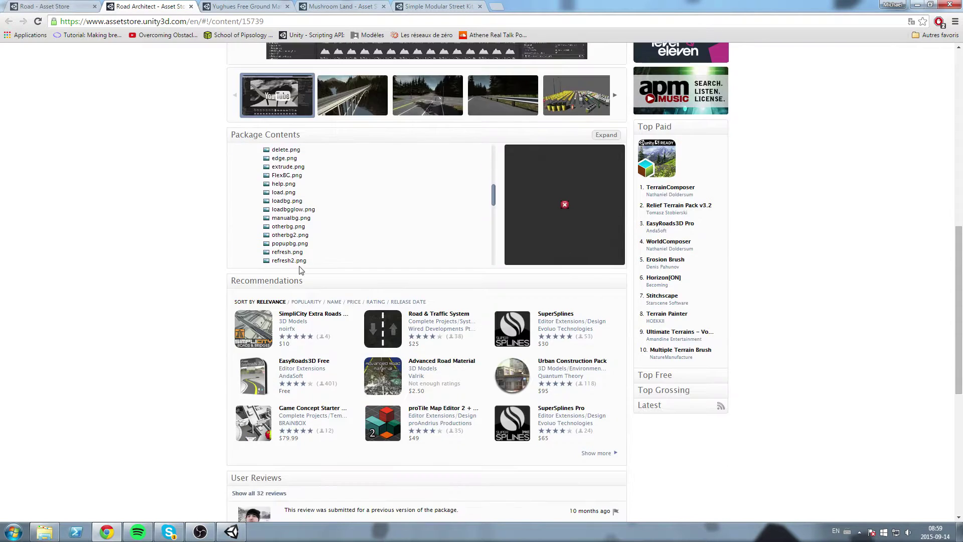
scroll(321, 241, up, 3)
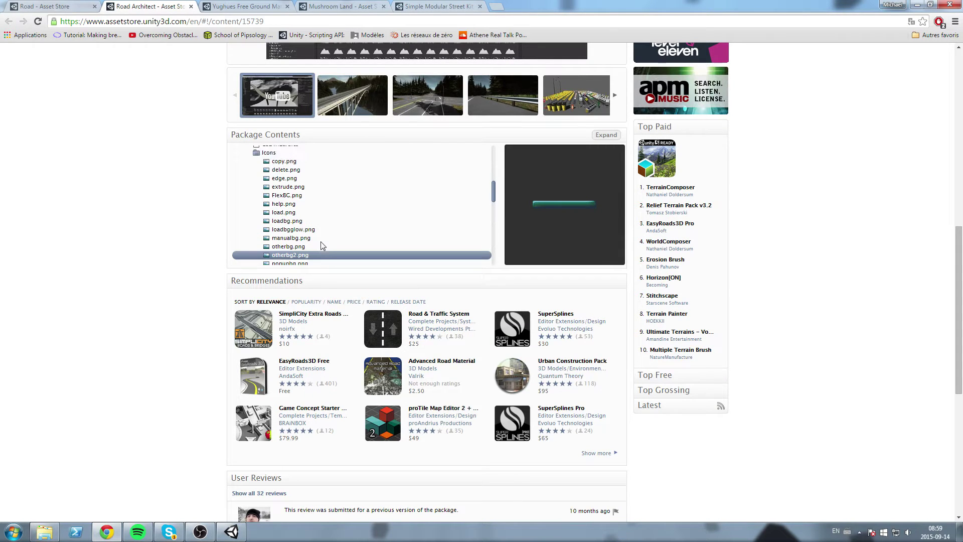
scroll(307, 206, up, 5)
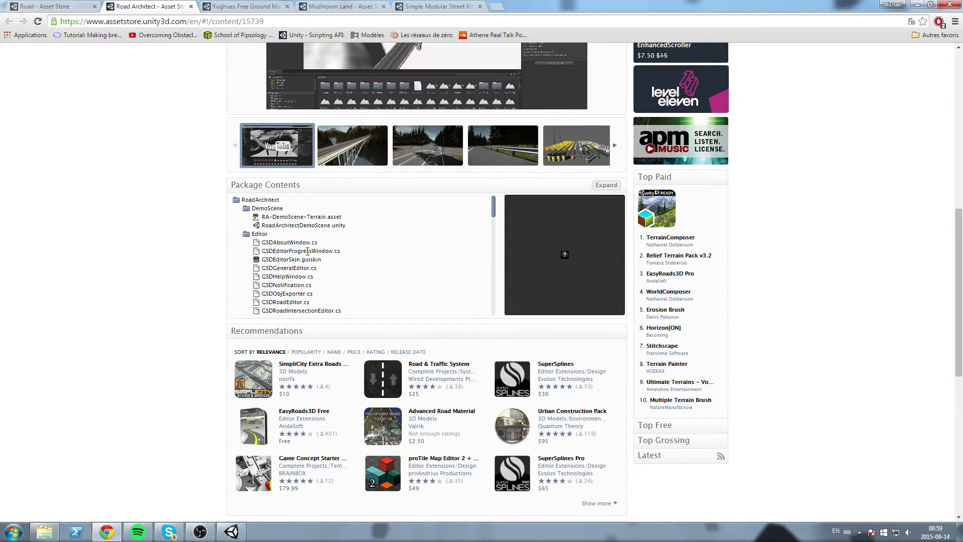
scroll(307, 231, down, 5)
scroll(307, 253, up, 5)
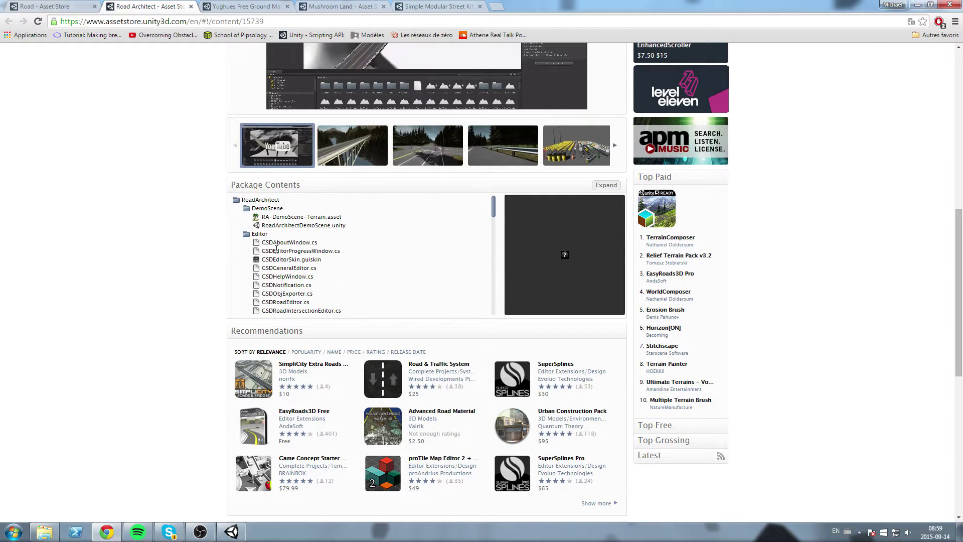
scroll(166, 181, up, 3)
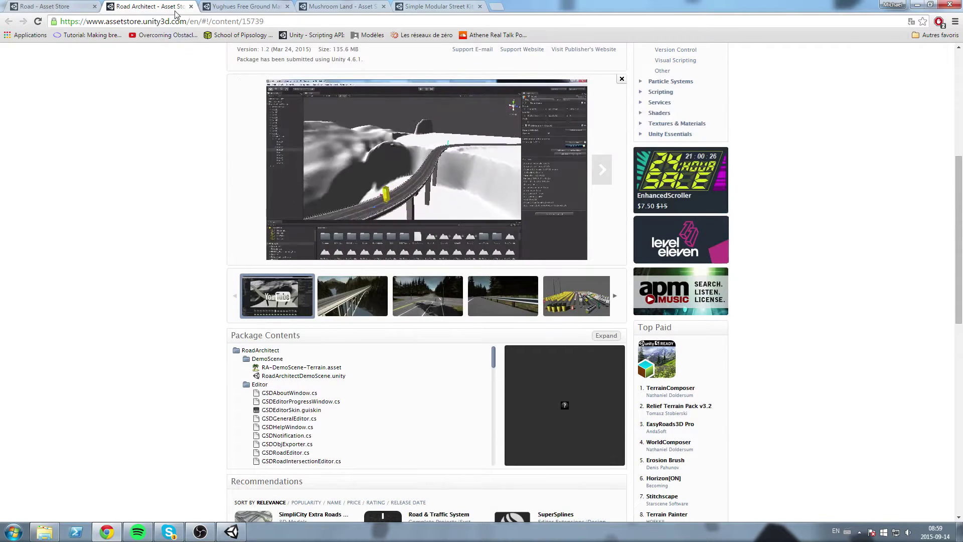
- Close the Road Architect page and review the Simple Modular Street Kit asset page
click(190, 6)
click(367, 7)
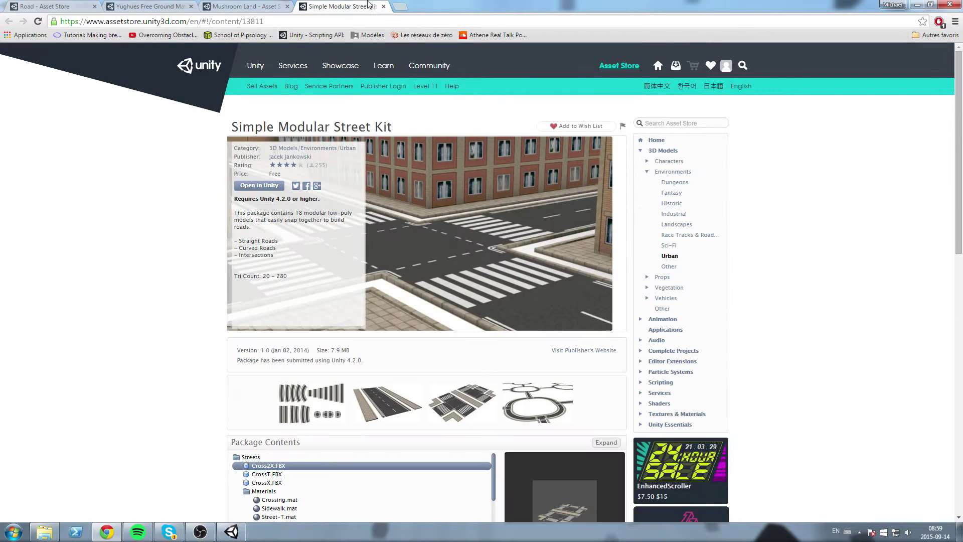
scroll(840, 200, down, 6)
scroll(836, 230, up, 6)
drag(401, 130, 231, 127)
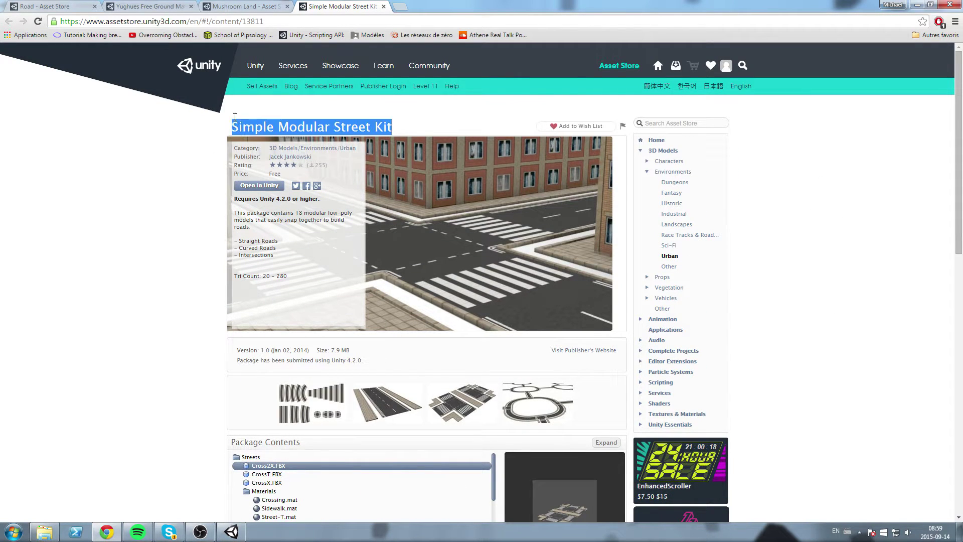
click(174, 158)
scroll(175, 157, down, 1)
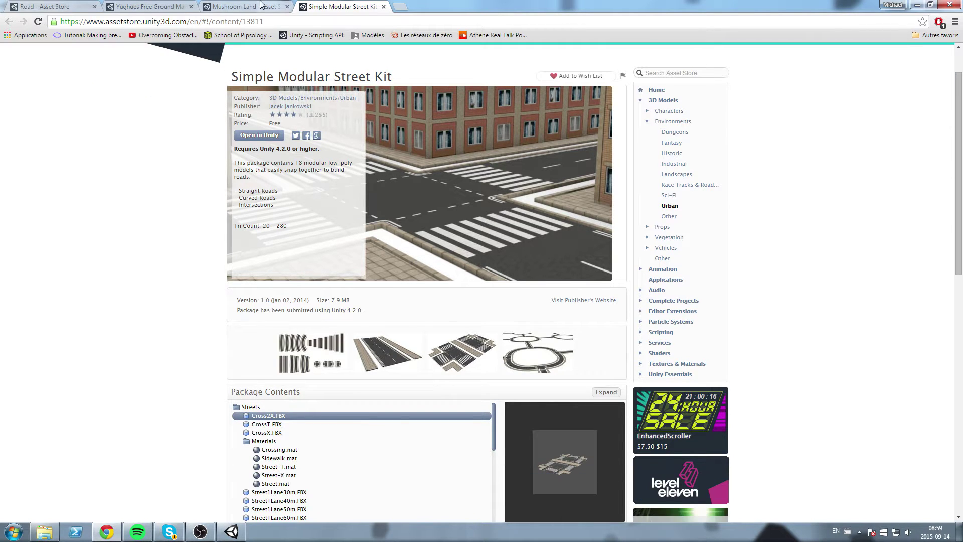
- Review the Mushroom Land asset page, including its preview image, title and description
click(260, 3)
scroll(172, 247, down, 3)
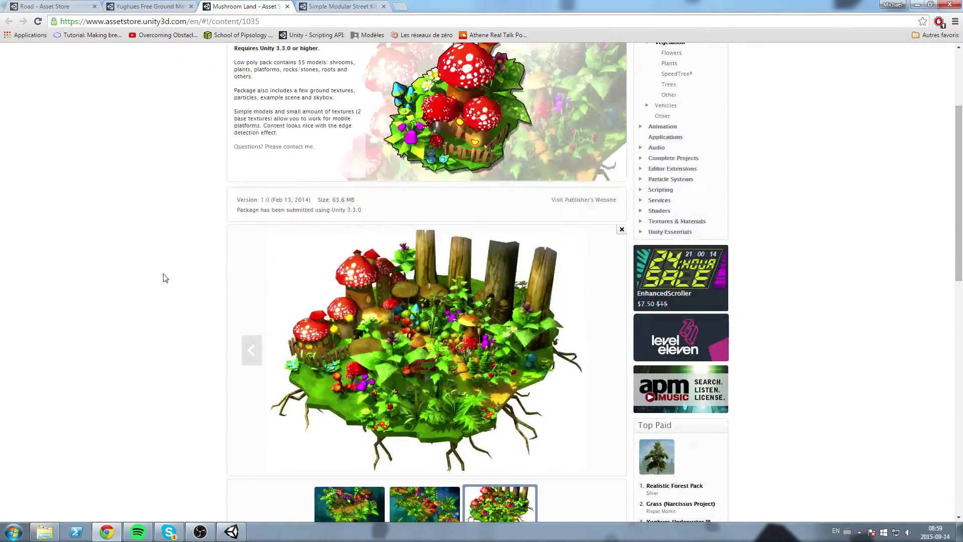
scroll(198, 254, up, 3)
drag(333, 123, 231, 126)
click(172, 197)
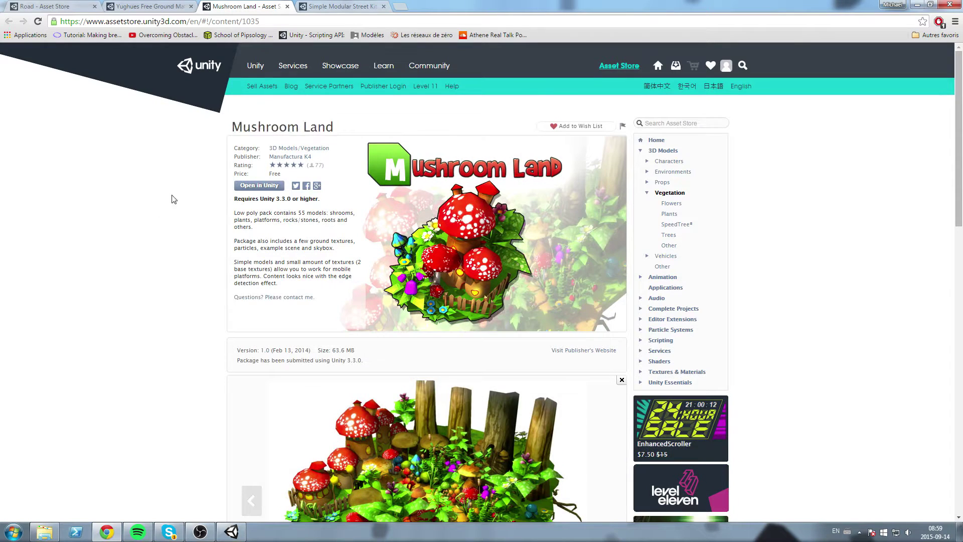
- Review the Yughues Free Ground Materials asset page from its title to its package contents
click(144, 5)
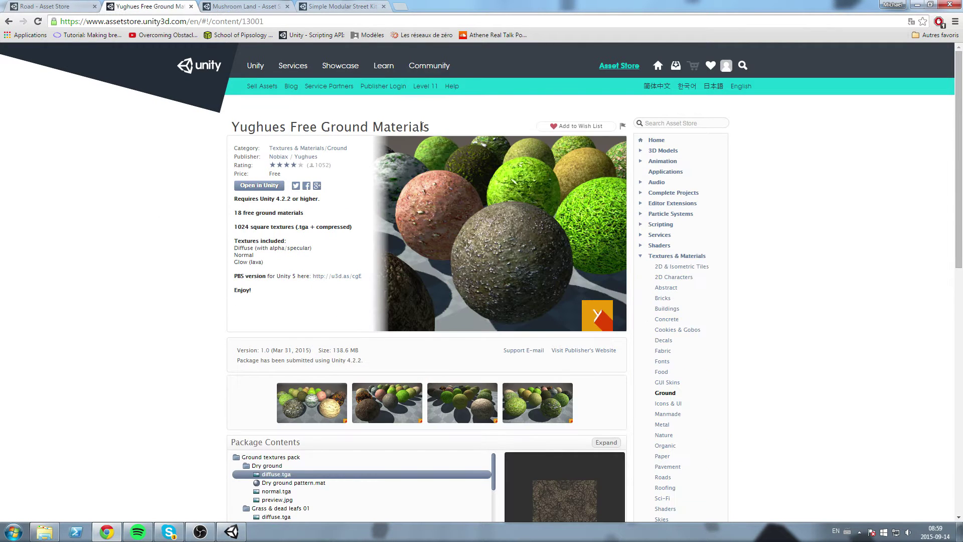
drag(422, 126, 218, 126)
click(121, 172)
scroll(123, 173, down, 6)
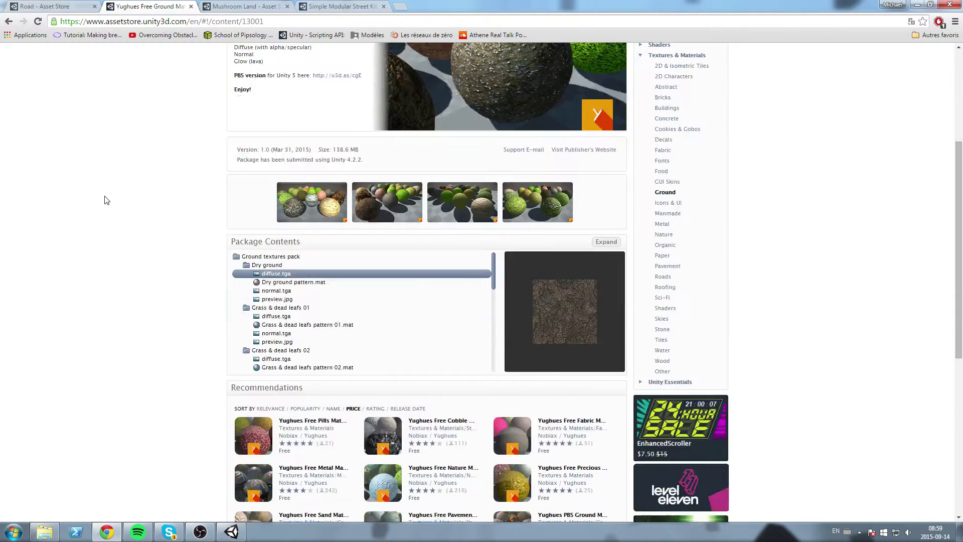
- Try to open the Simple Modular Street Kit in Unity from its web page, allowing the browser to launch the application
click(336, 5)
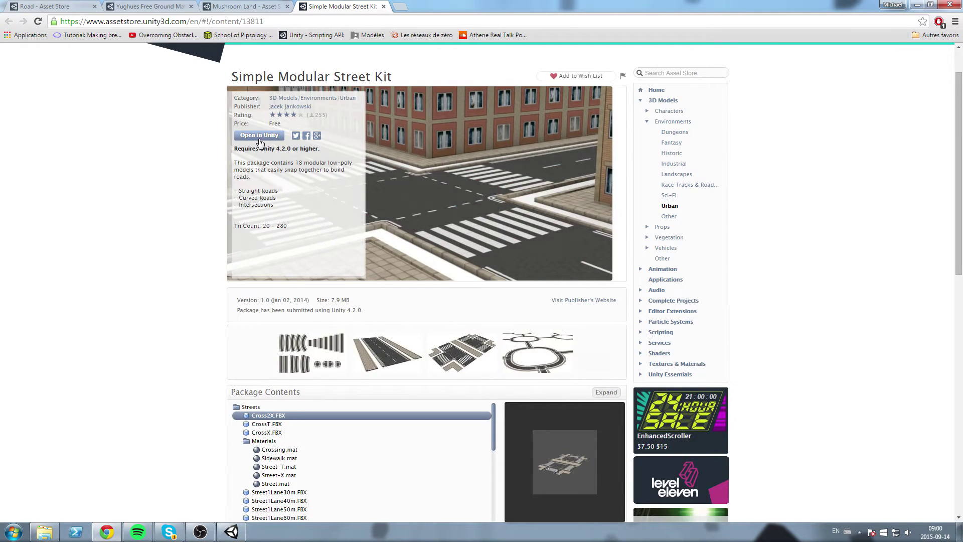
click(259, 137)
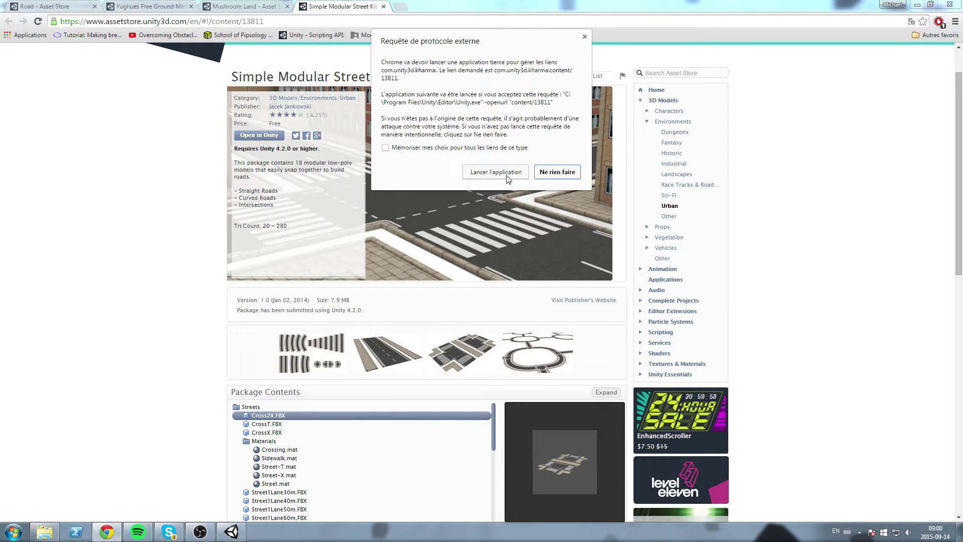
click(507, 176)
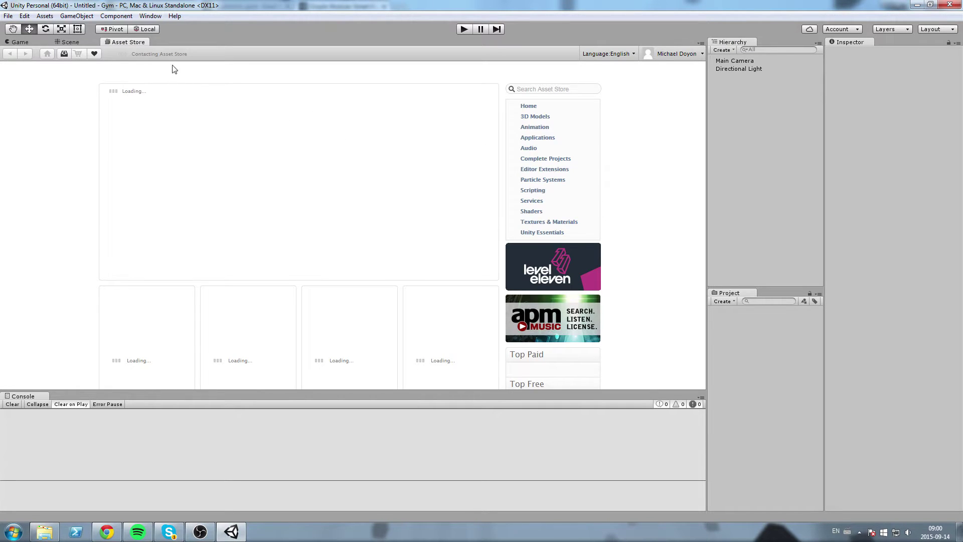
click(71, 42)
click(128, 42)
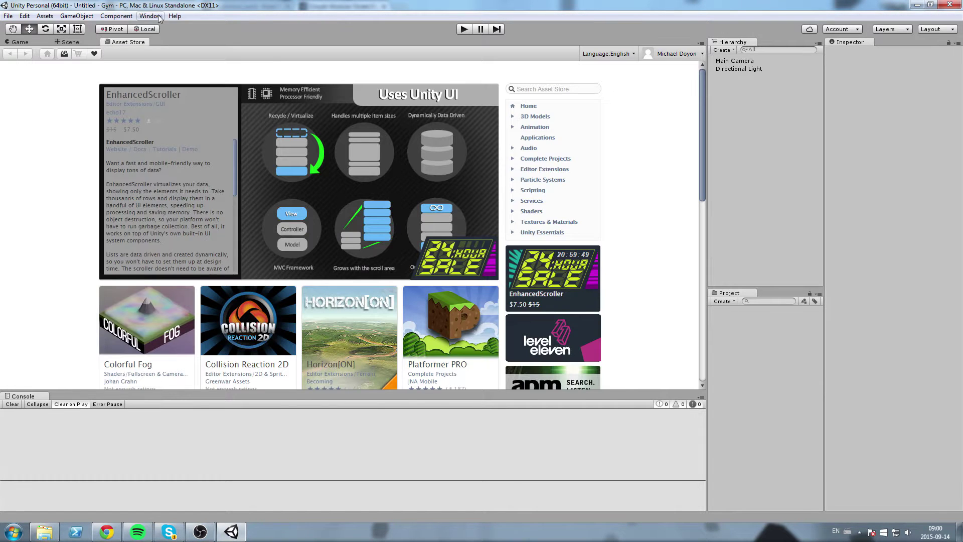
click(151, 16)
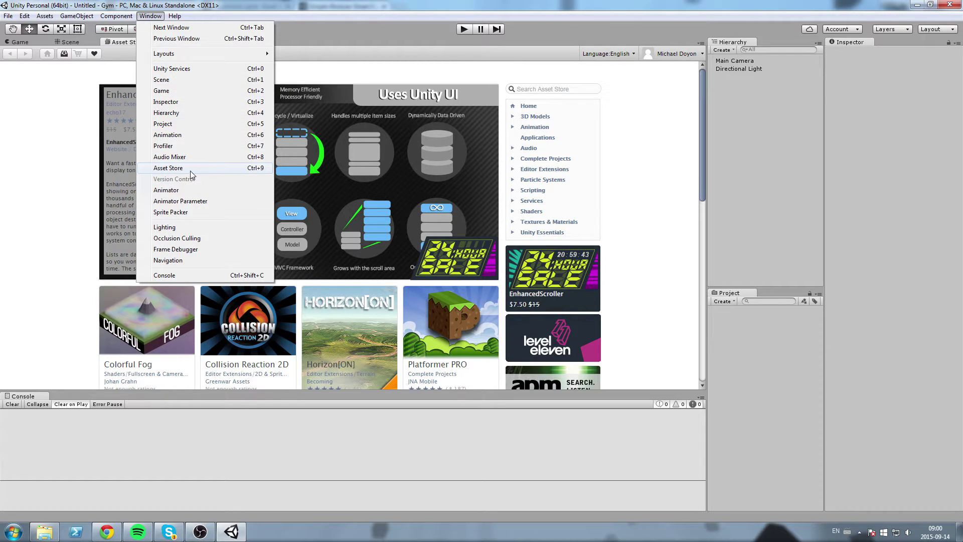
click(62, 84)
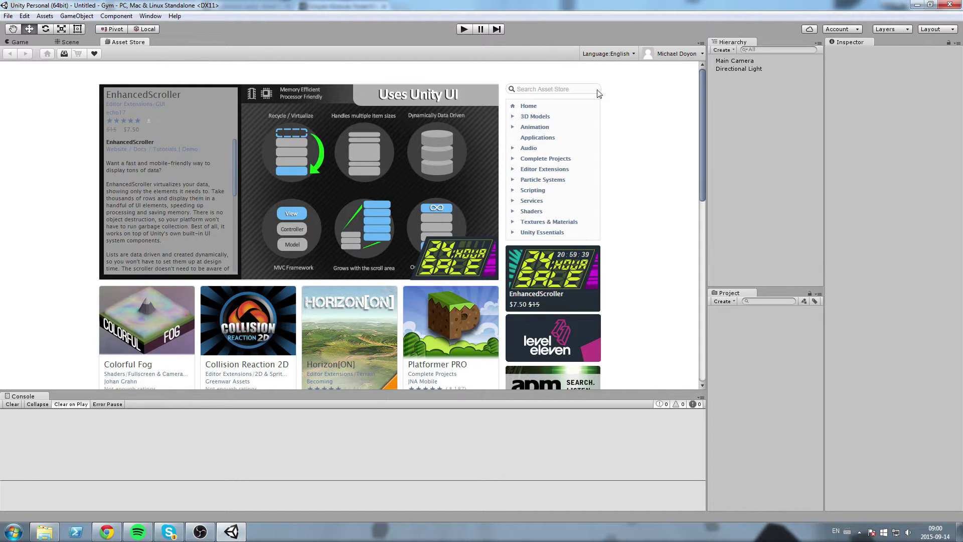
- Relaunch the Simple Modular Street Kit from the browser into Unity's Asset Store and maximize the Unity window
click(930, 5)
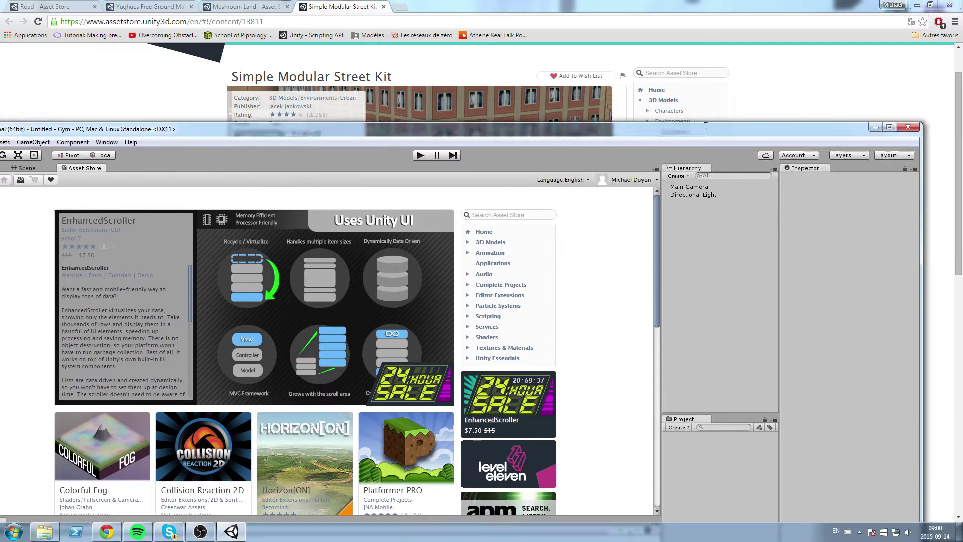
click(266, 135)
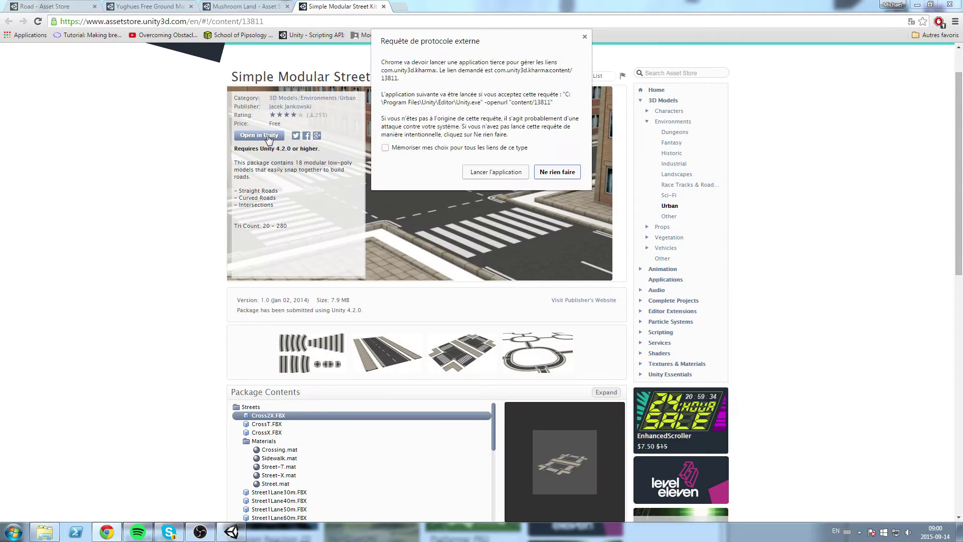
click(482, 171)
drag(338, 179, 330, 66)
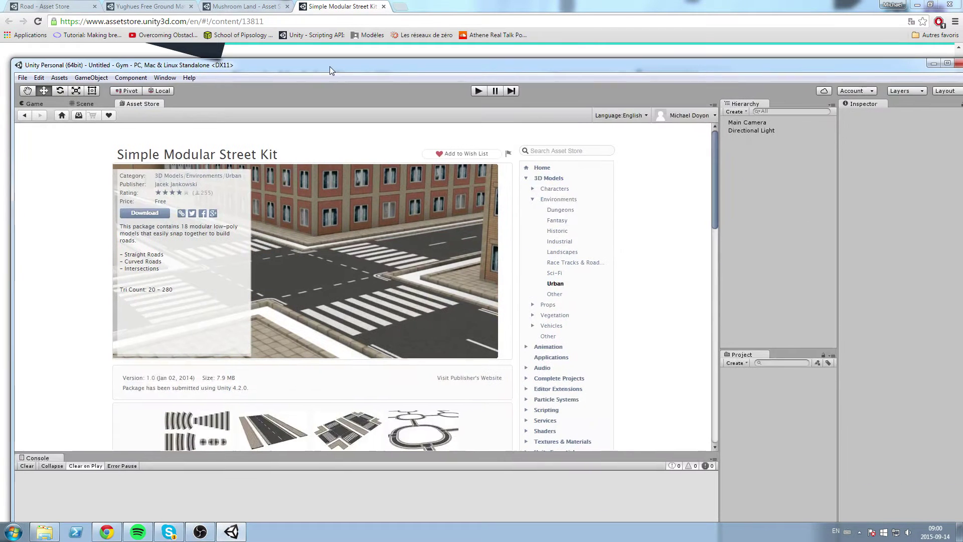
double_click(328, 67)
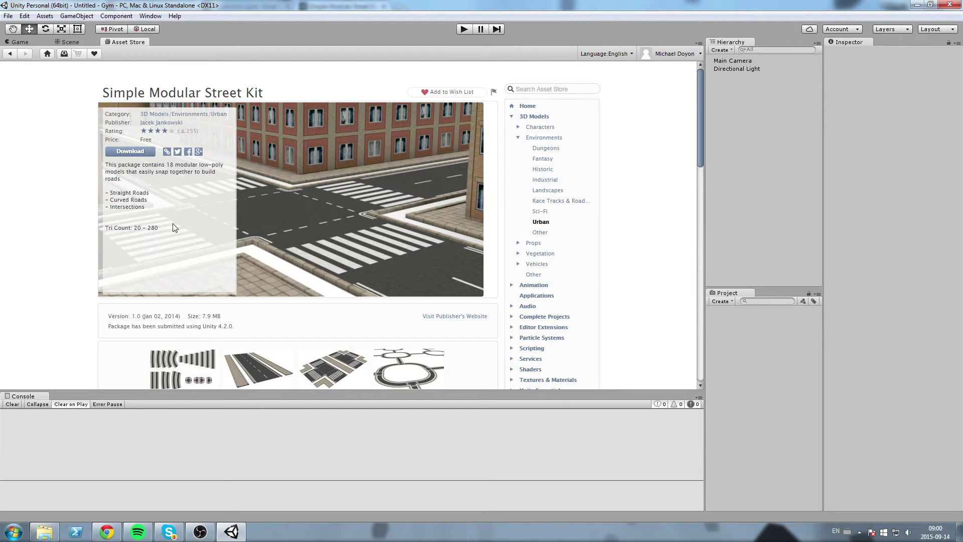
- Download the Simple Modular Street Kit and import its complete Streets folder into the project
scroll(65, 175, down, 1)
scroll(58, 190, up, 1)
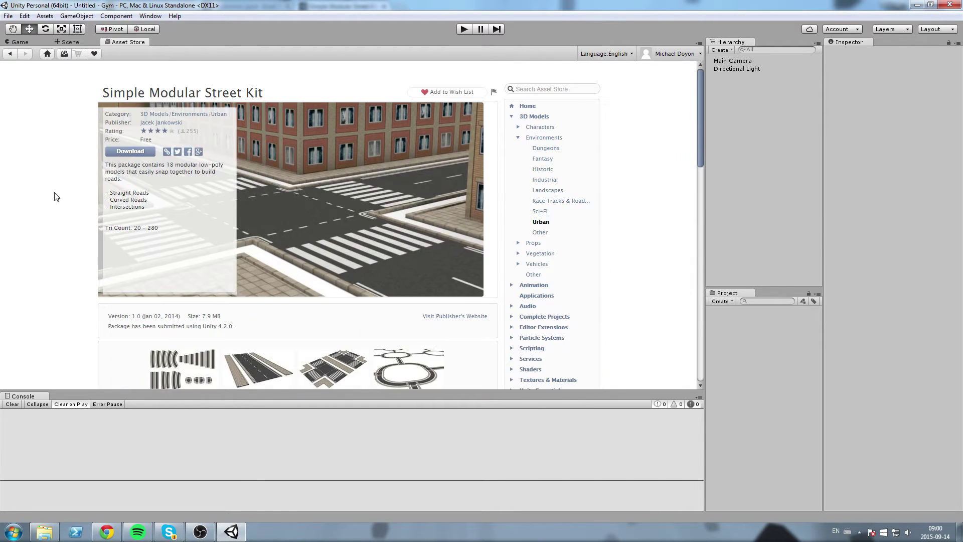
click(131, 152)
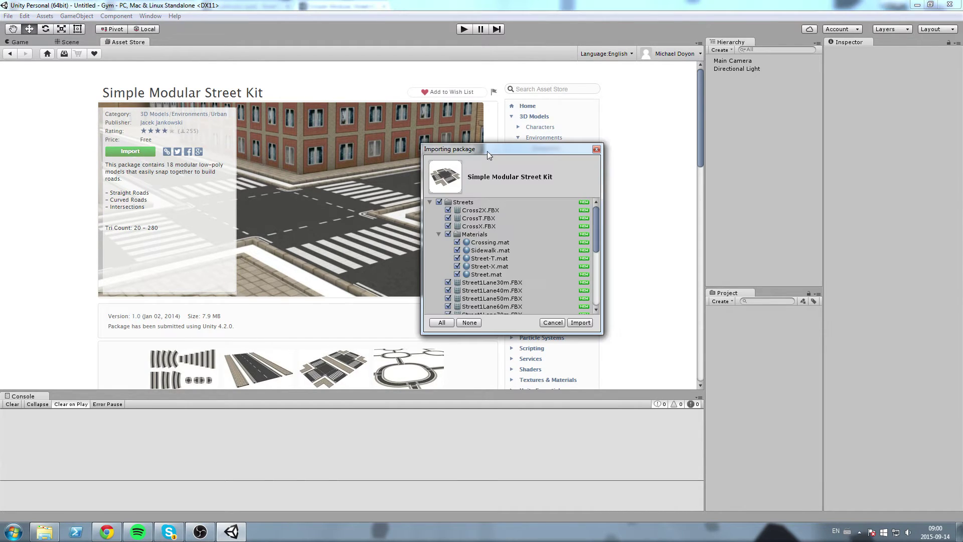
drag(487, 151, 375, 118)
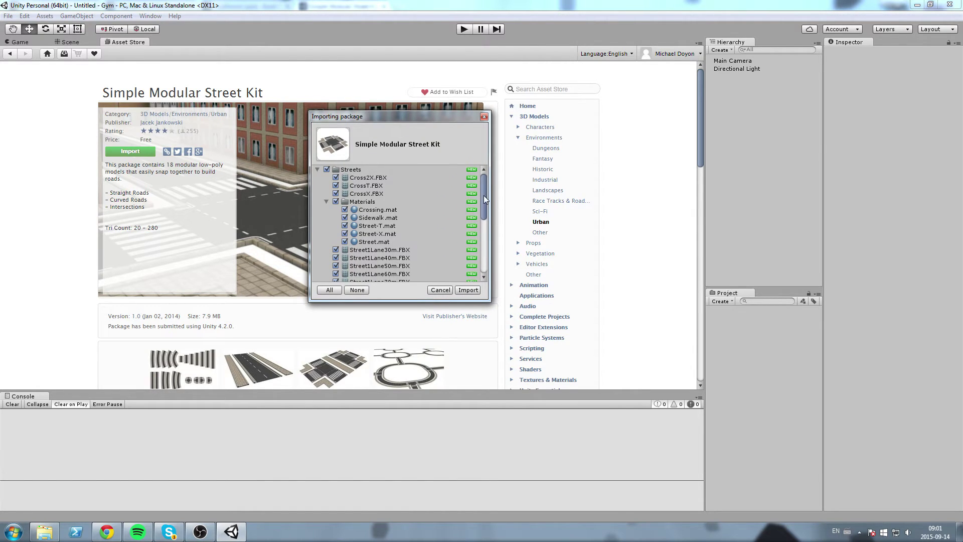
drag(484, 194, 472, 162)
click(318, 170)
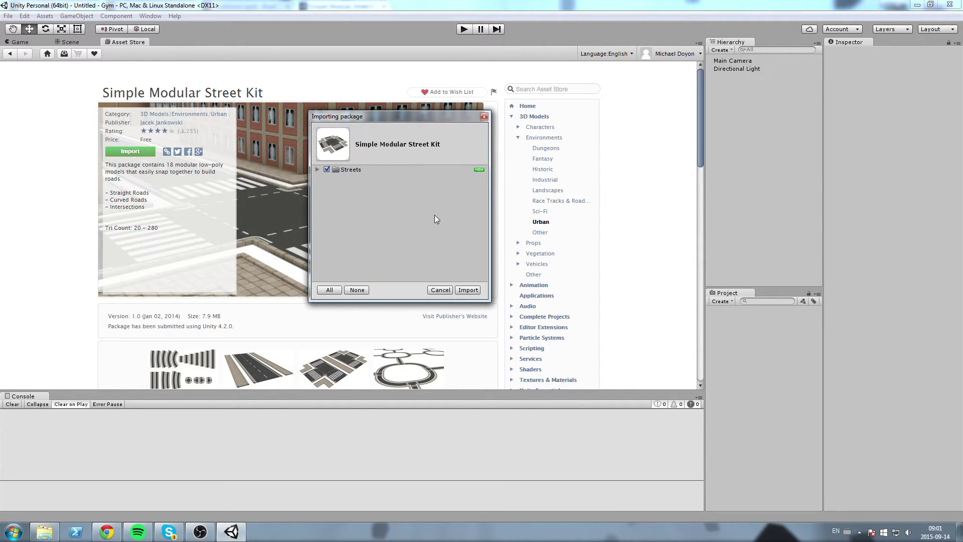
click(470, 290)
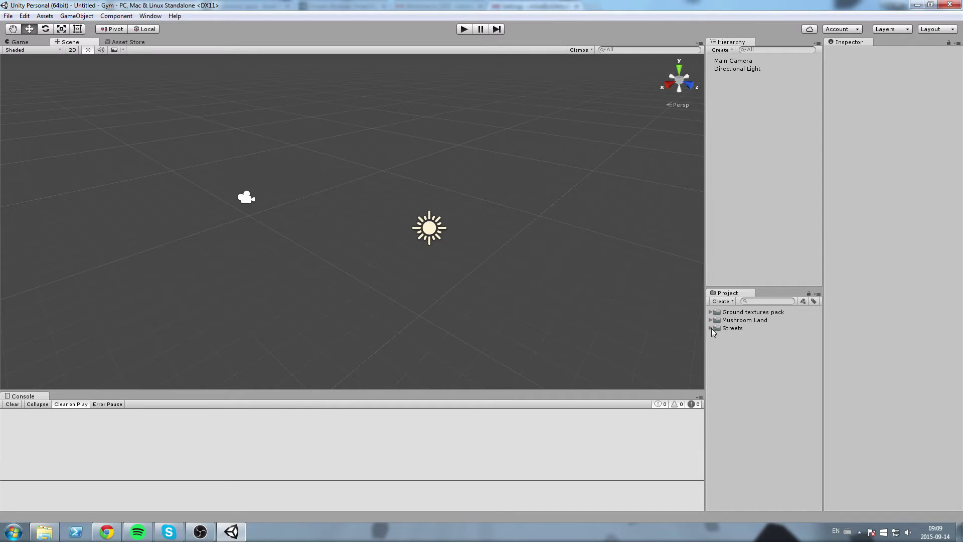
- Look inside the imported Ground textures pack, Mushroom Land and Streets folders in the project
click(711, 312)
click(710, 312)
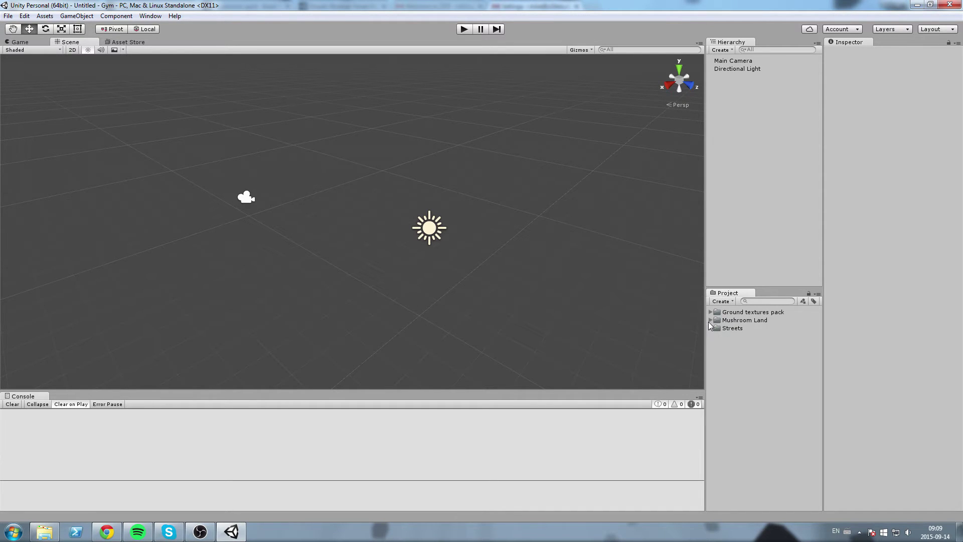
click(711, 320)
click(711, 320)
click(710, 328)
click(710, 328)
- Open the example1 scene from the Mushroom Land folder and view its floating platforms
click(714, 320)
click(710, 321)
double_click(742, 360)
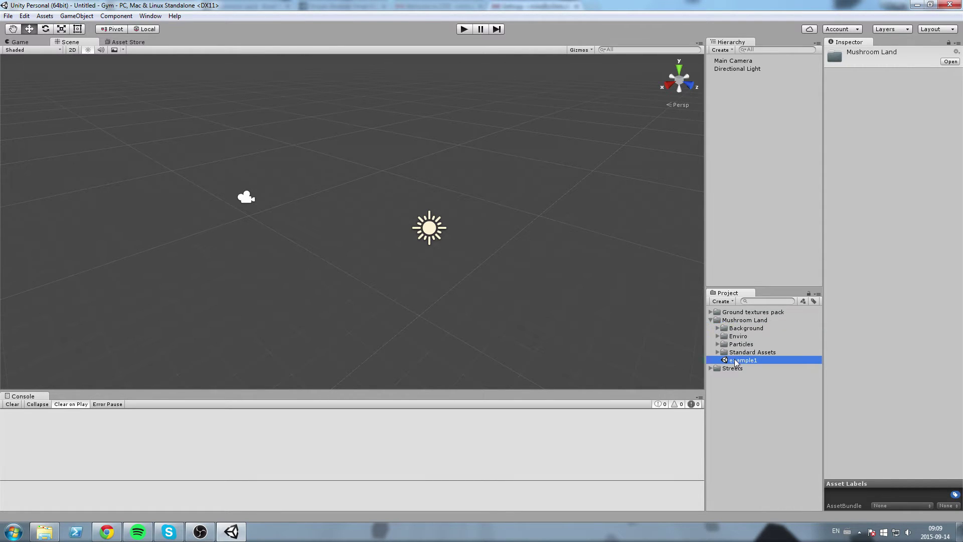
key(q)
middle_drag(502, 174, 479, 213)
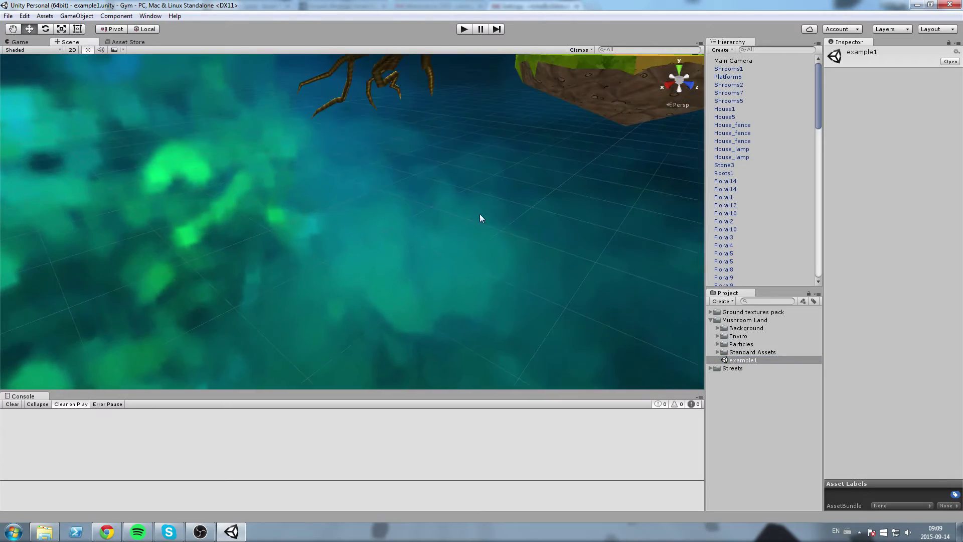
right_drag(480, 214, 529, 242)
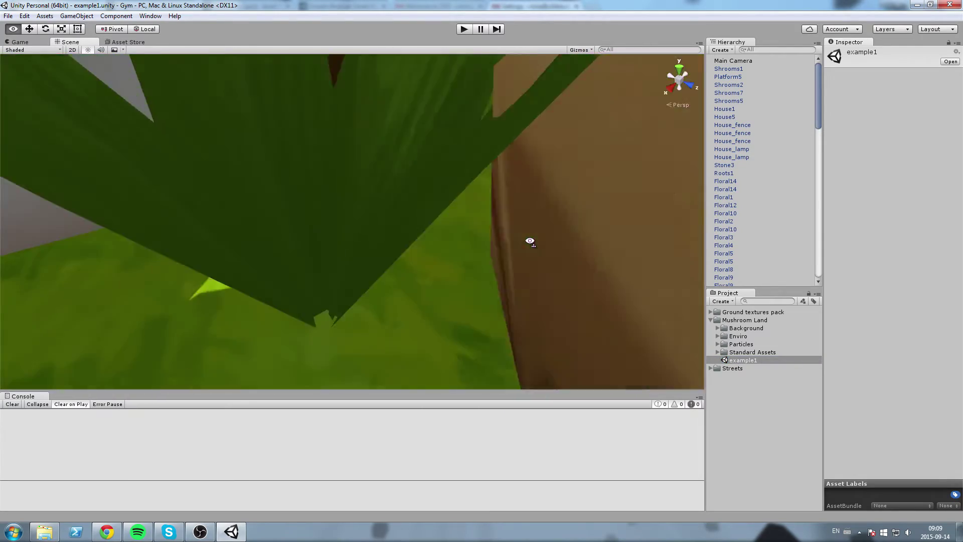
right_drag(530, 241, 954, 233)
key(s)
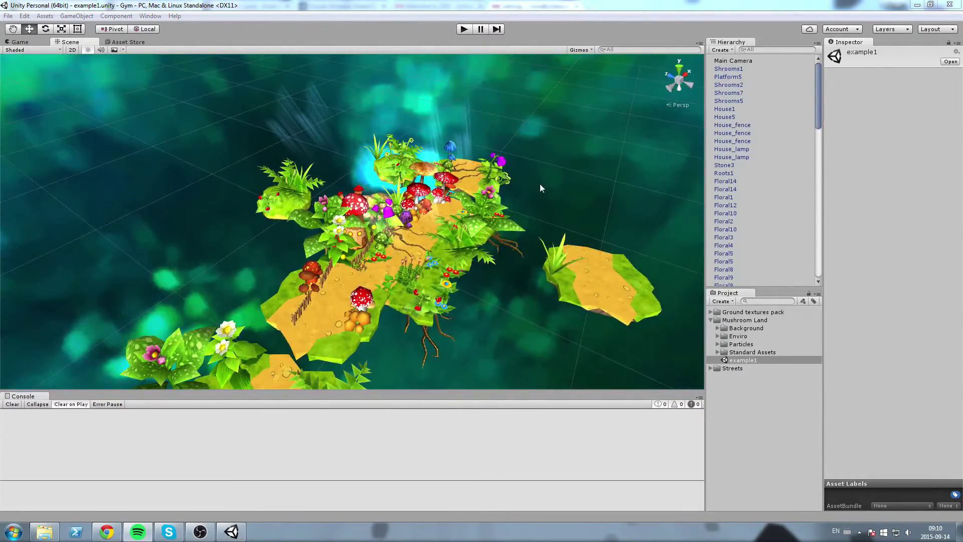
- Examine the example scene's background sphere and mushroom platforms from several angles
right_drag(539, 184, 473, 137)
click(390, 194)
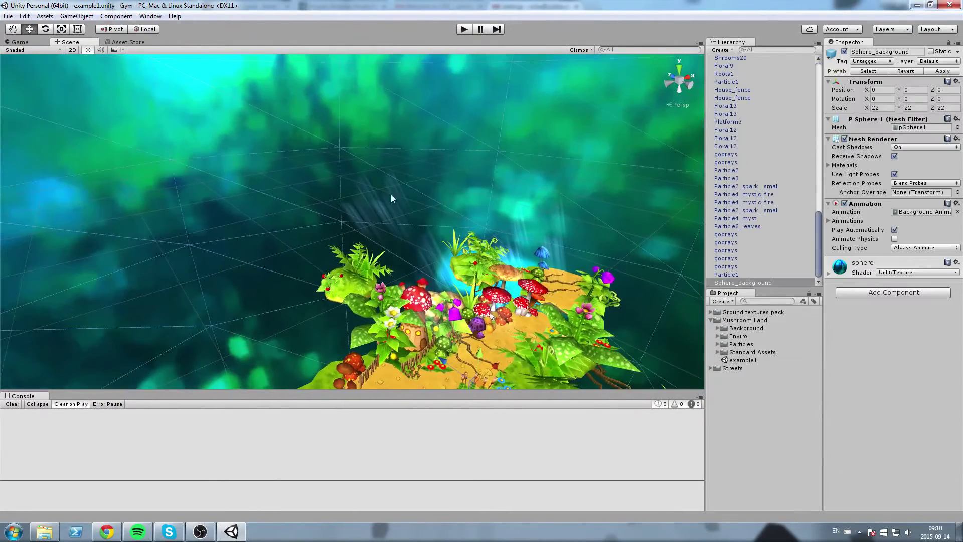
click(390, 194)
right_drag(390, 194, 171, 180)
click(519, 228)
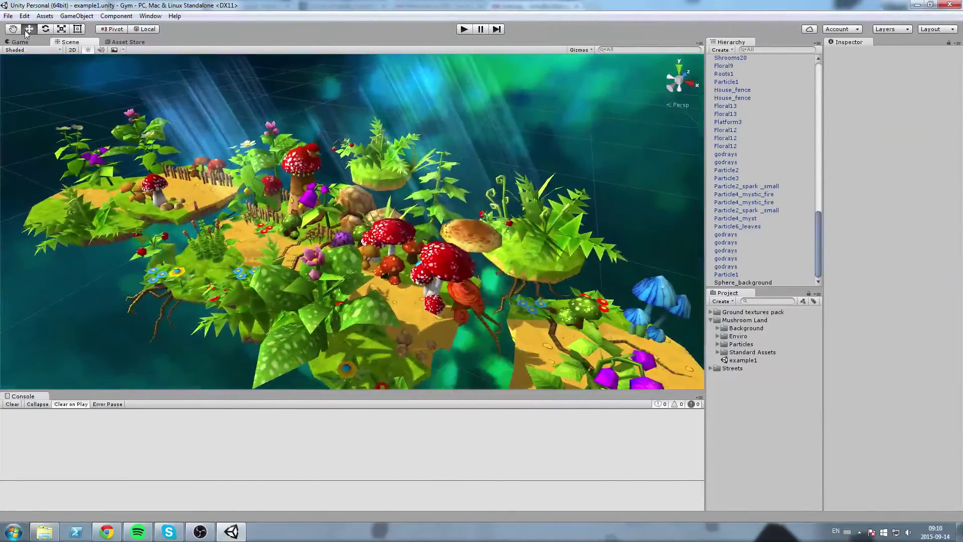
- Create a new scene, collapse the Mushroom Land folder and expand the Streets folder
click(8, 16)
click(22, 28)
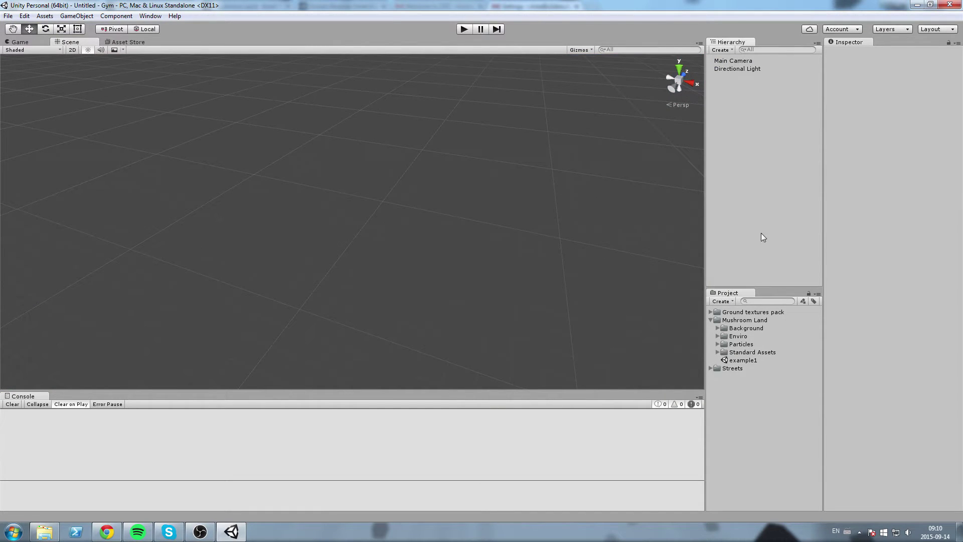
click(711, 321)
click(711, 328)
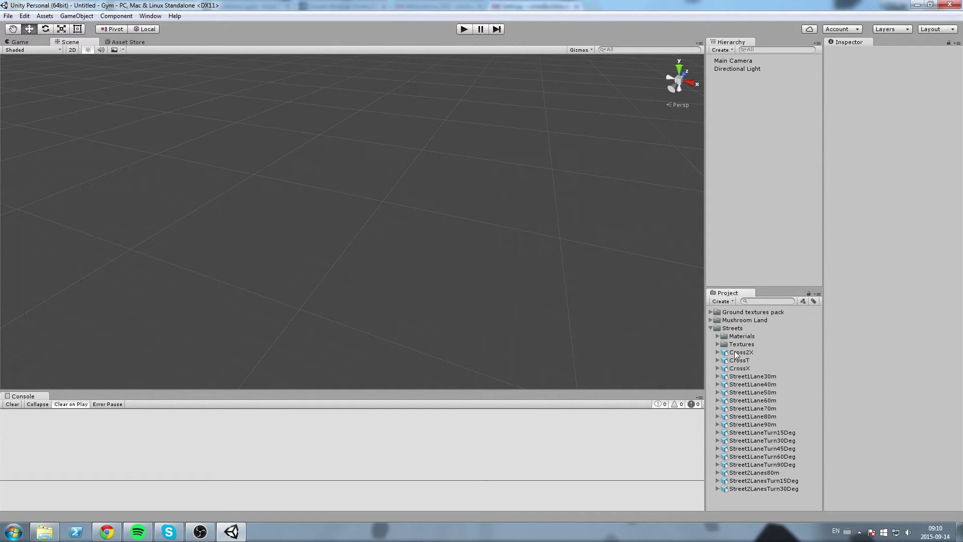
- Check the Materials and Textures subfolders of Streets and preview the single-lane street models
click(741, 336)
click(717, 336)
click(716, 335)
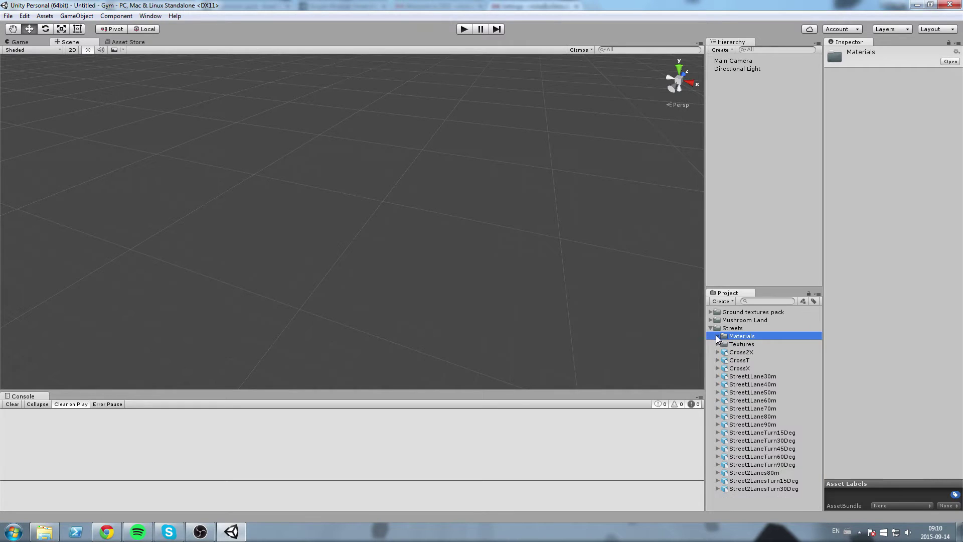
click(716, 343)
click(717, 344)
click(745, 377)
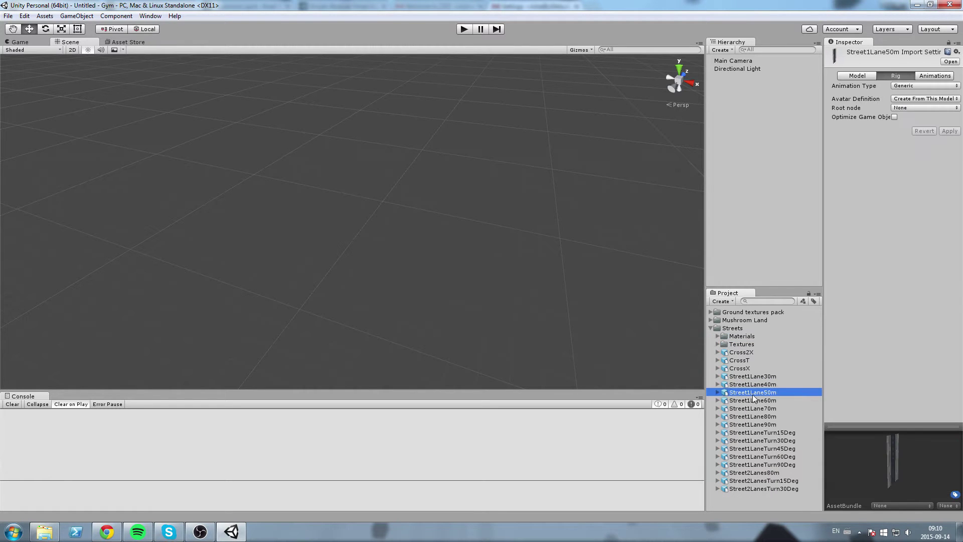
- Add the CrossT model to the scene and set its position to 0, 0, 0
drag(746, 367, 336, 255)
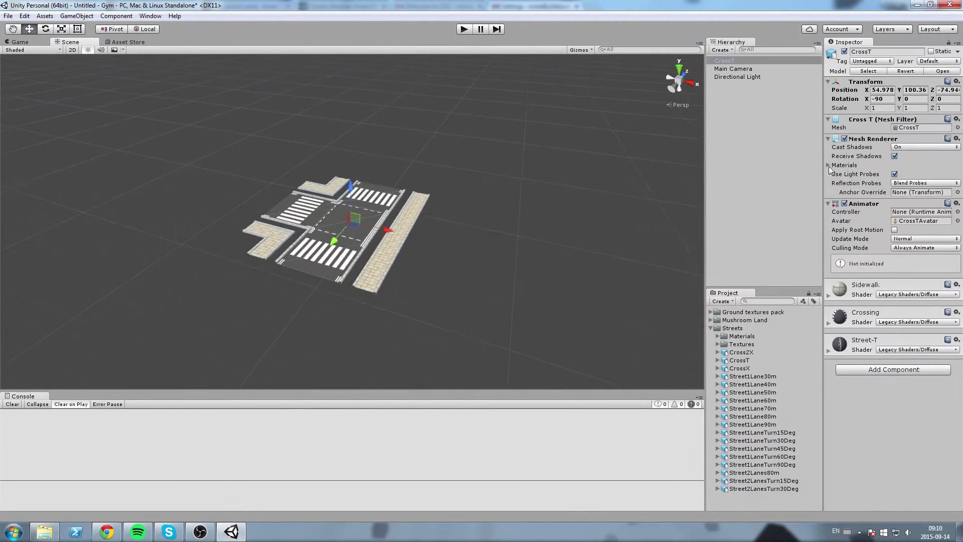
scroll(557, 208, up, 5)
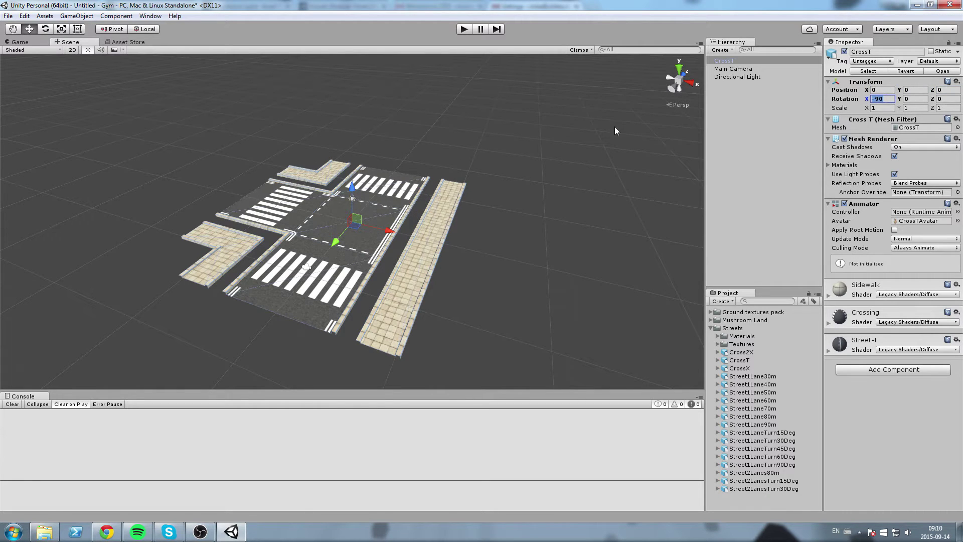
click(417, 212)
scroll(420, 209, down, 3)
click(421, 207)
right_drag(421, 207, 343, 261)
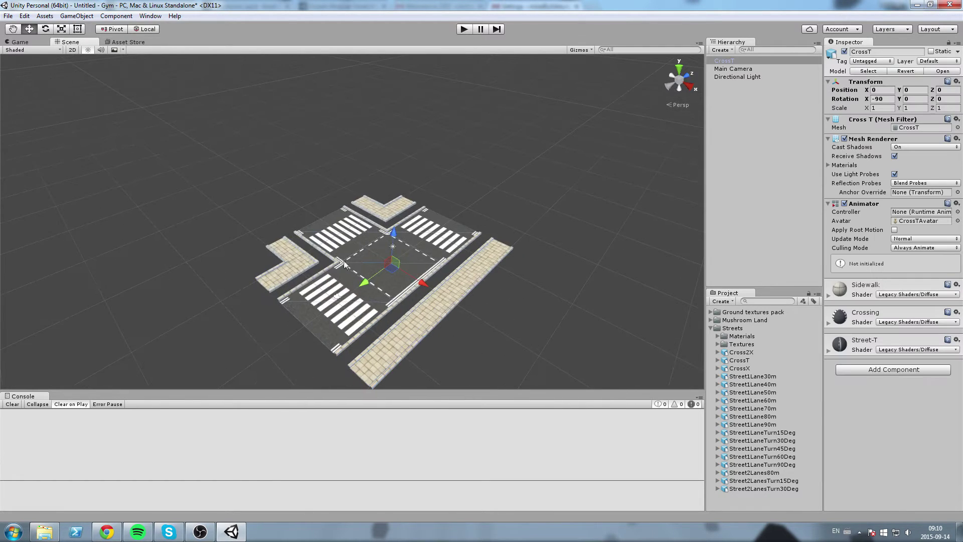
drag(365, 286, 506, 200)
right_drag(507, 200, 484, 221)
middle_drag(484, 221, 399, 248)
mouse_move(544, 215)
right_down()
mouse_move(516, 225)
mouse_move(530, 218)
right_up()
key(Delete)
- Add the Street1Lane50m model to the scene and set its position to 0, 0, 0
click(778, 398)
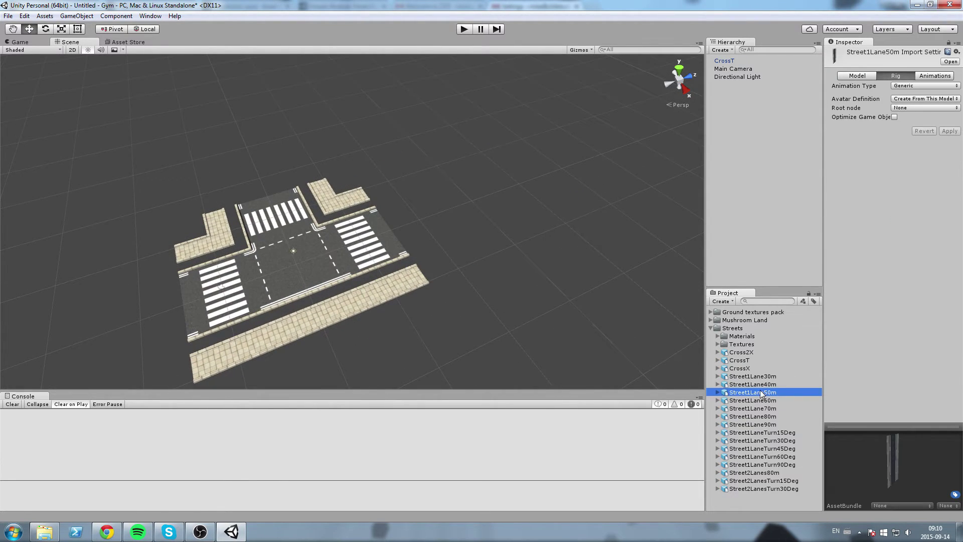
drag(760, 392, 506, 238)
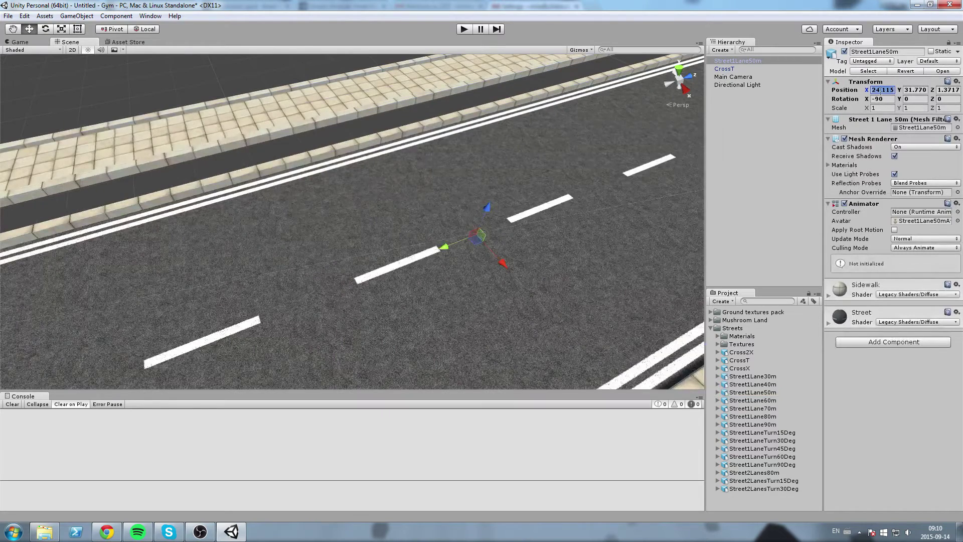
text(0)
key(Tab)
text(0)
key(Tab)
text(0)
- Move the 50 m street along Z to 40 so it joins the crossing's end, and deselect it
scroll(322, 265, down, 1)
middle_drag(321, 266, 306, 304)
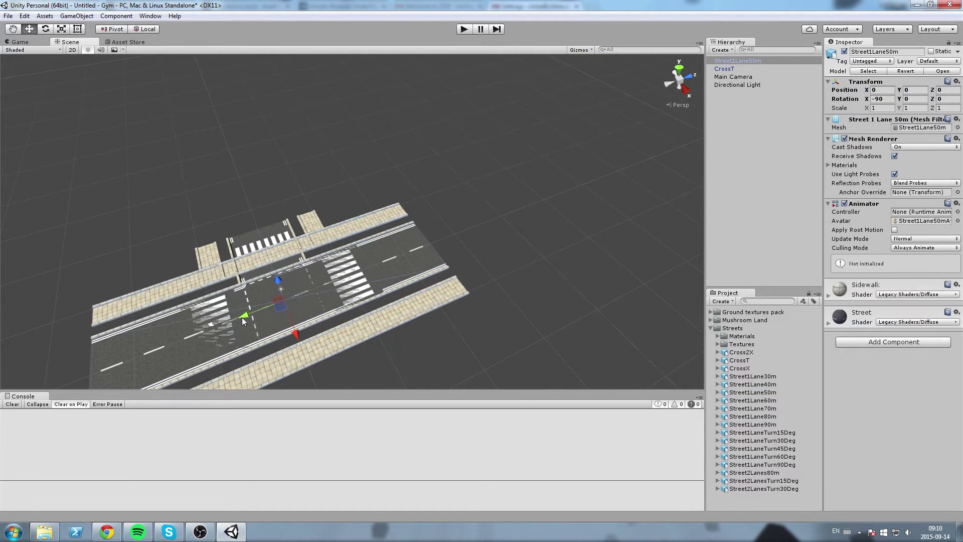
drag(243, 321, 509, 211)
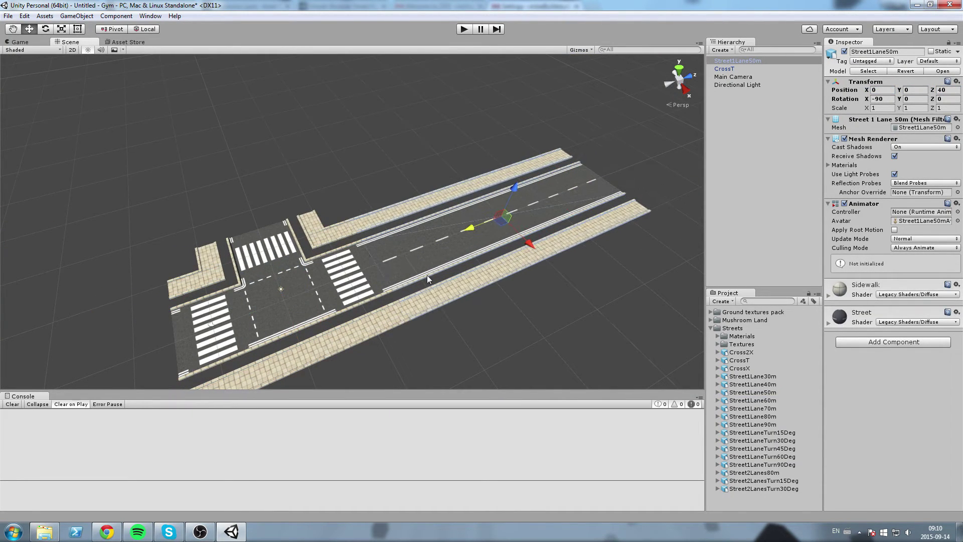
middle_drag(426, 275, 434, 228)
scroll(469, 256, up, 1)
click(543, 308)
middle_drag(534, 300, 503, 294)
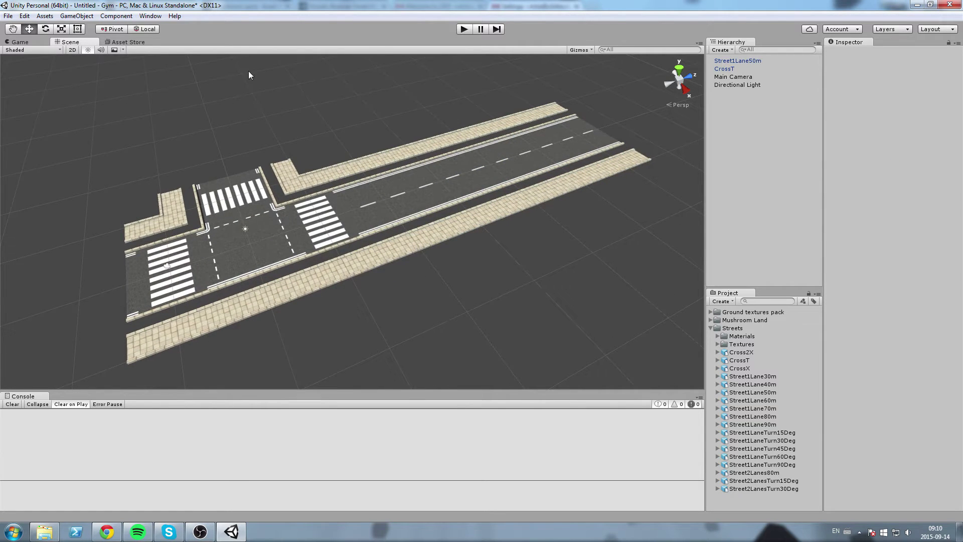
- Collapse the Streets folder, expand Ground textures pack and preview the Dry ground diffuse texture
click(712, 329)
click(711, 328)
click(709, 306)
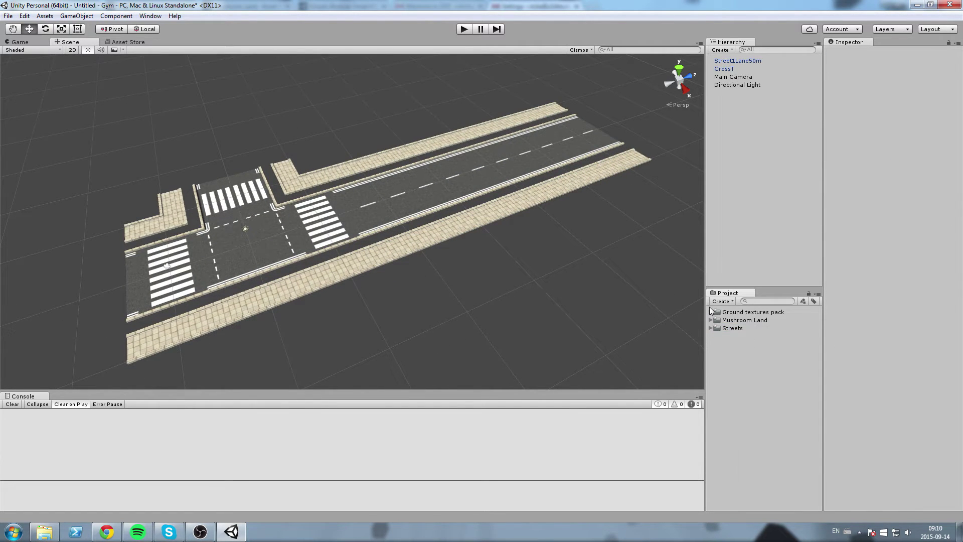
click(709, 312)
click(710, 312)
click(760, 336)
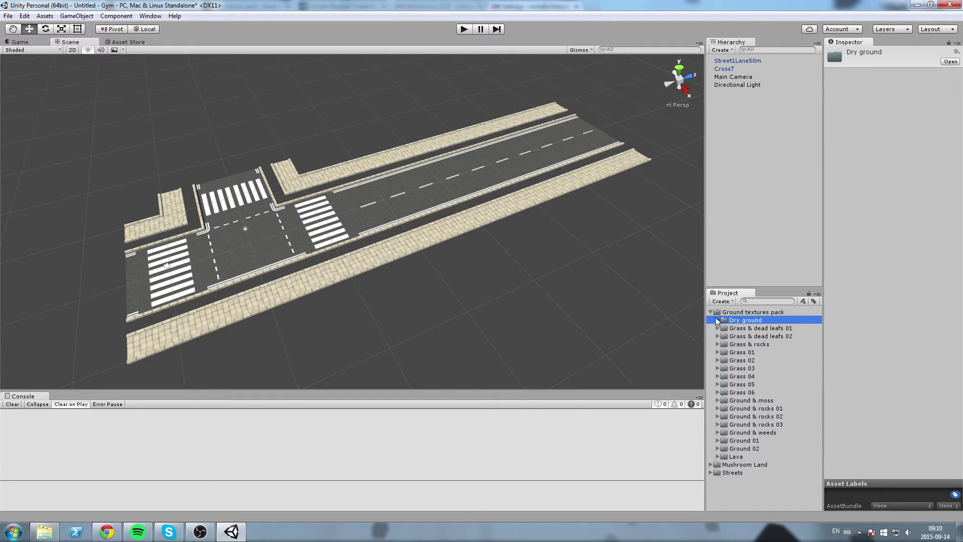
click(746, 328)
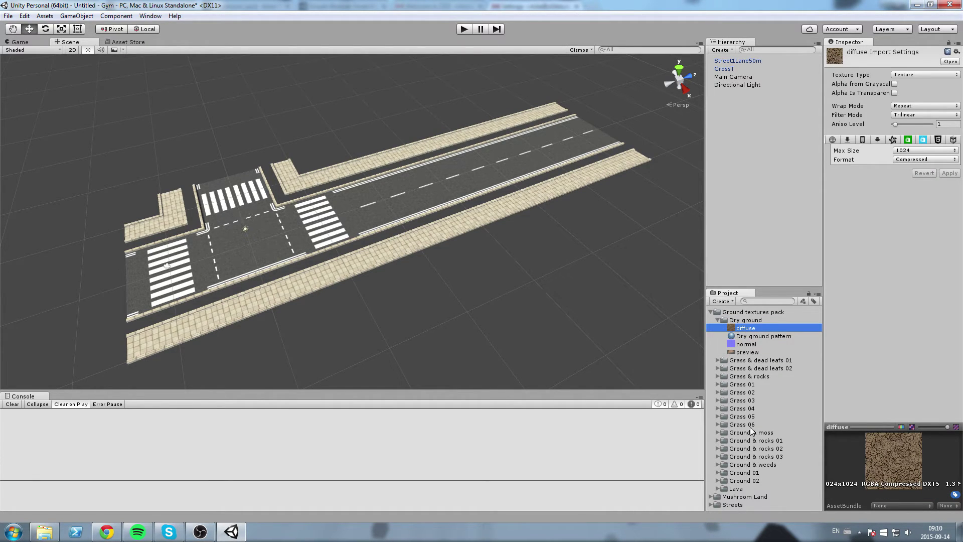
click(747, 360)
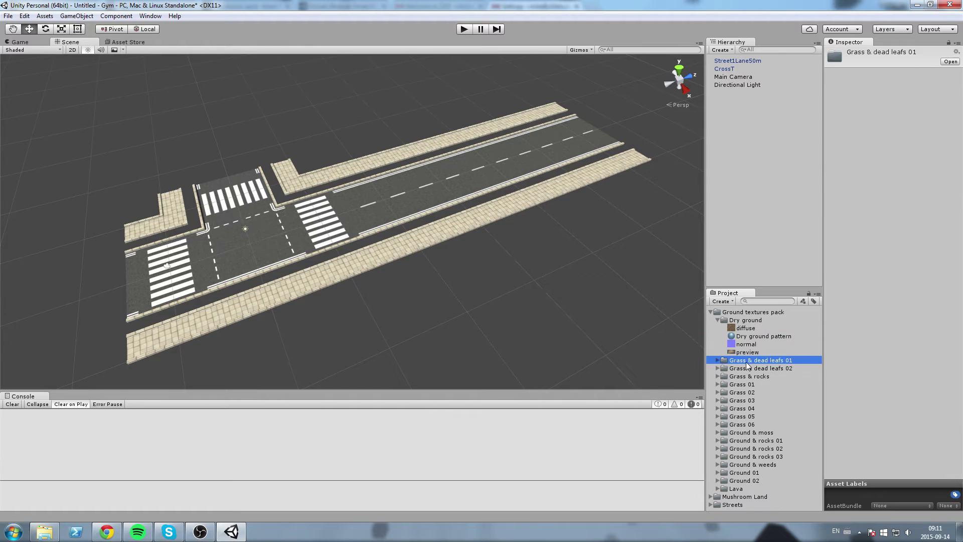
click(718, 320)
- Create a Terrain object in the scene and bring it into view beside the streets
click(44, 16)
mouse_move(125, 28)
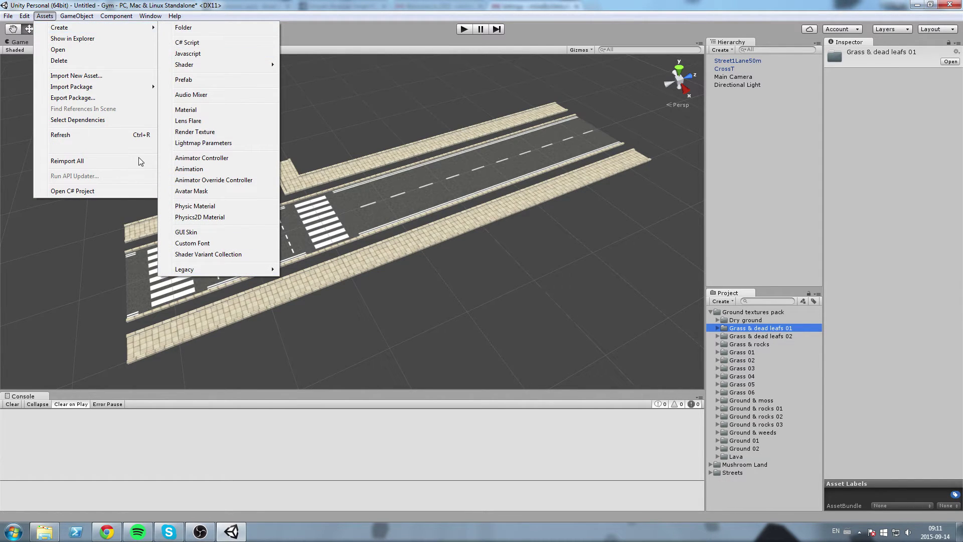
mouse_move(76, 15)
mouse_move(100, 49)
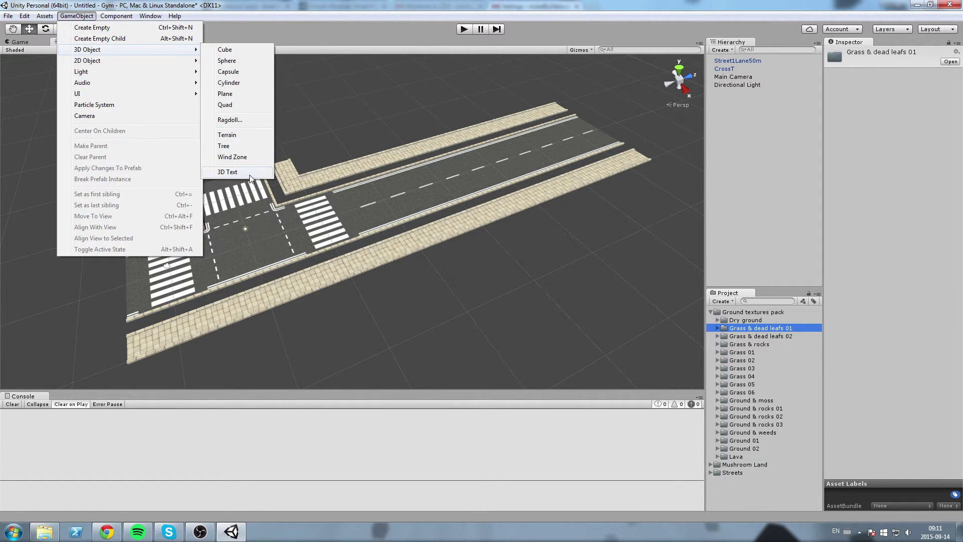
click(236, 134)
middle_drag(396, 243, 250, 168)
scroll(329, 233, down, 2)
scroll(451, 259, down, 2)
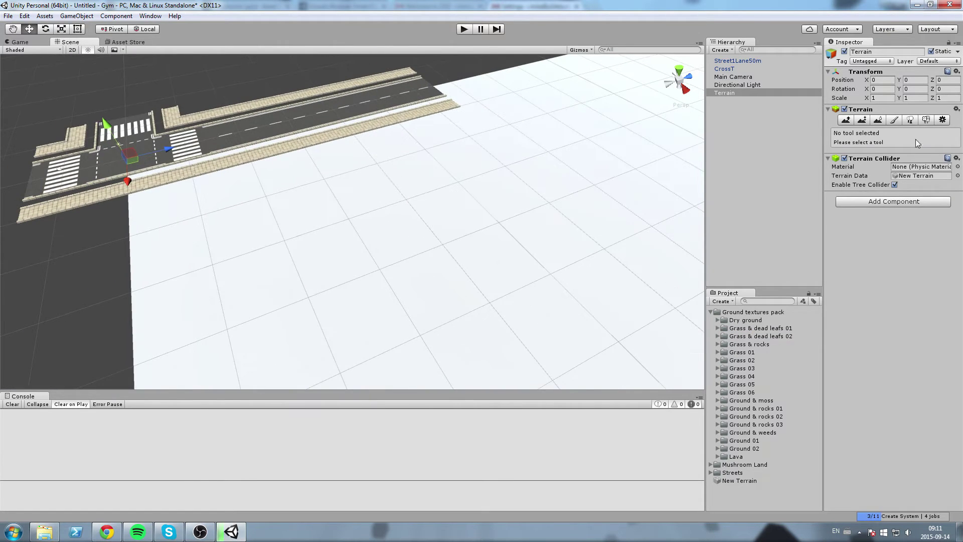
- Add a terrain texture using the Dry ground diffuse as albedo and its normal map, with size 15 by 15
click(895, 121)
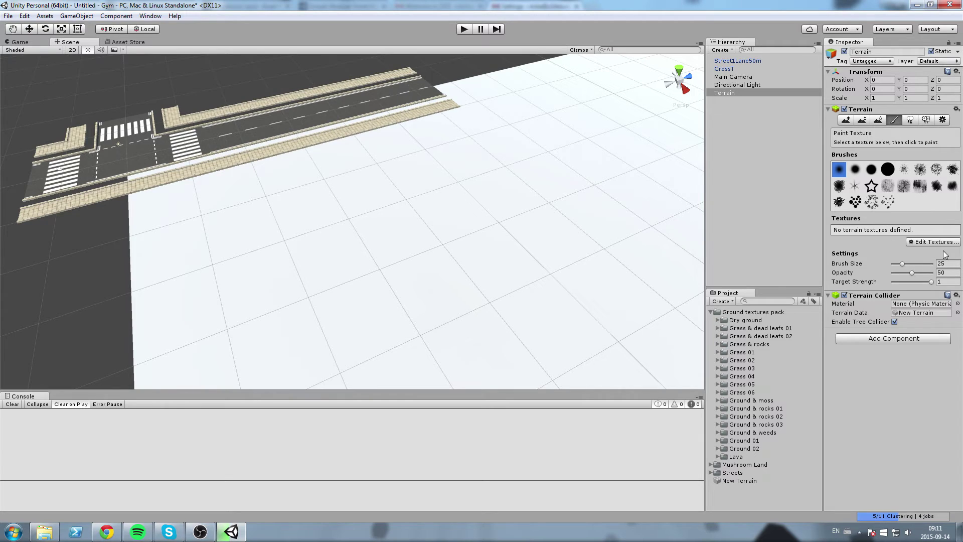
click(897, 245)
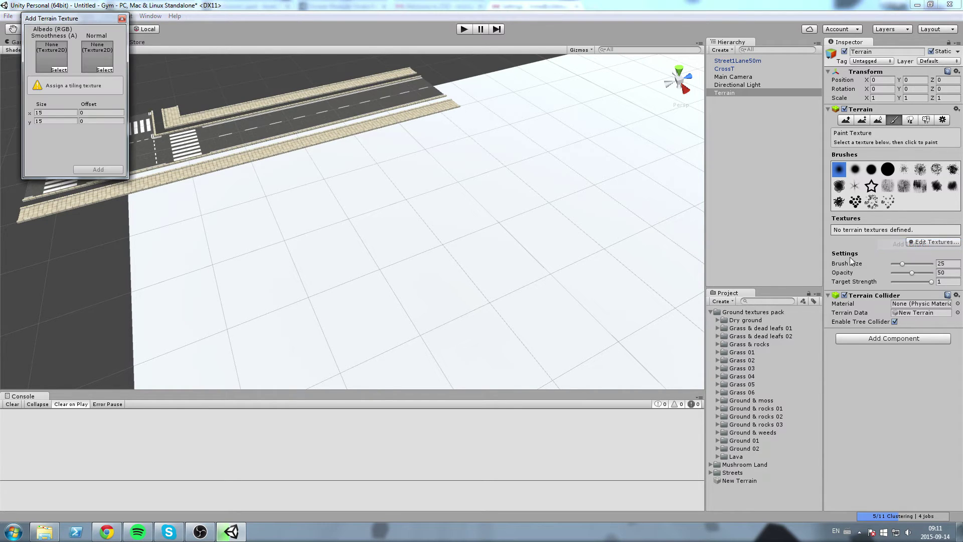
click(58, 69)
scroll(66, 124, down, 1)
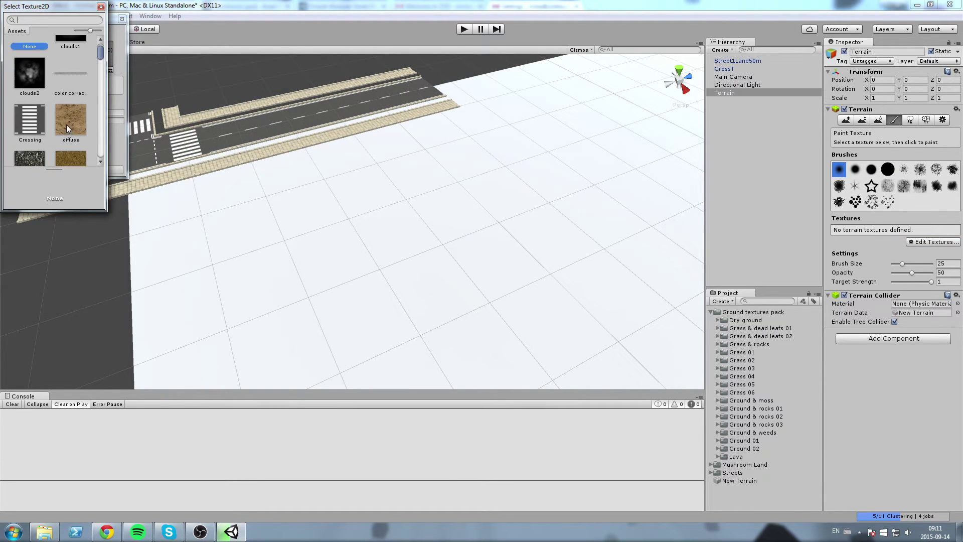
click(720, 324)
click(717, 320)
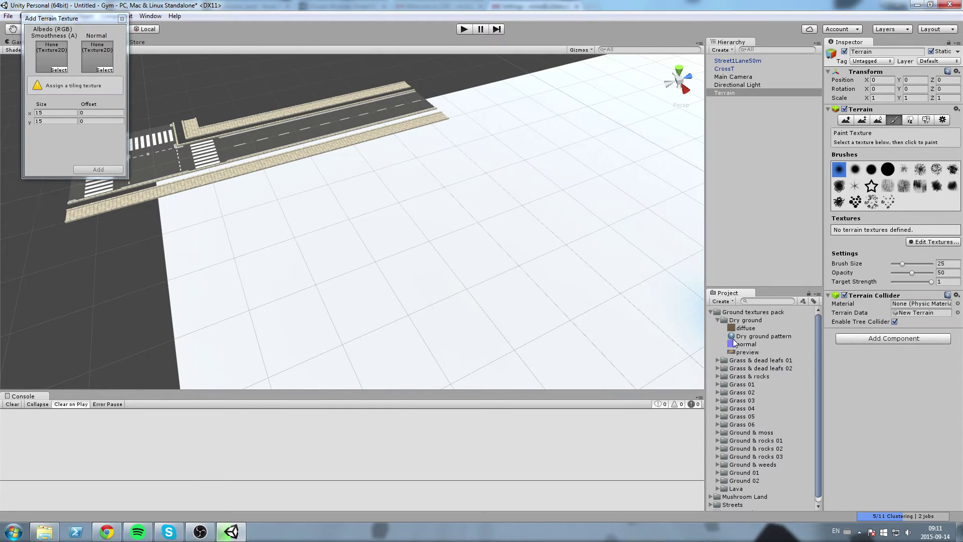
drag(129, 105, 46, 56)
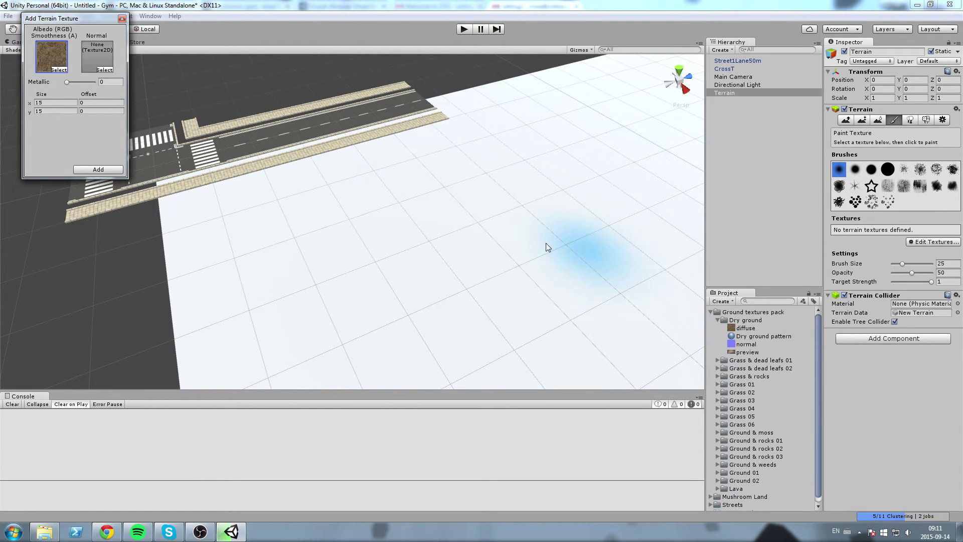
drag(746, 344, 96, 63)
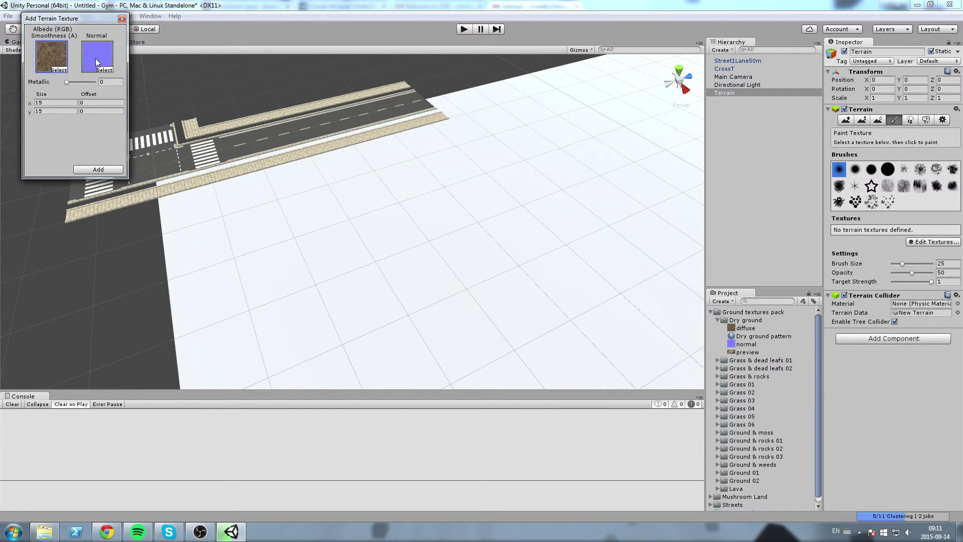
click(110, 170)
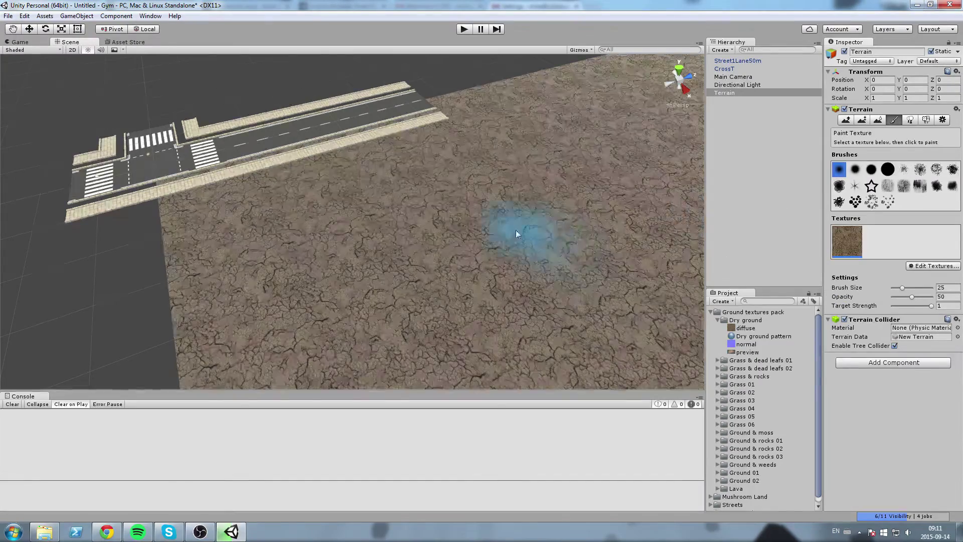
- Add a second terrain texture using the Grass 05 diffuse as albedo and its normal map
right_drag(516, 234, 445, 179)
scroll(615, 272, down, 5)
right_drag(419, 280, 507, 266)
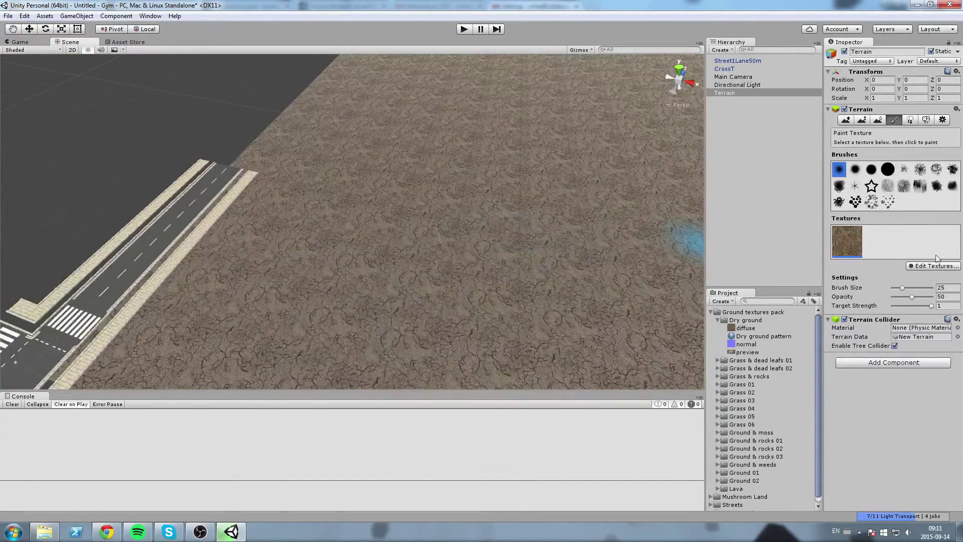
click(910, 269)
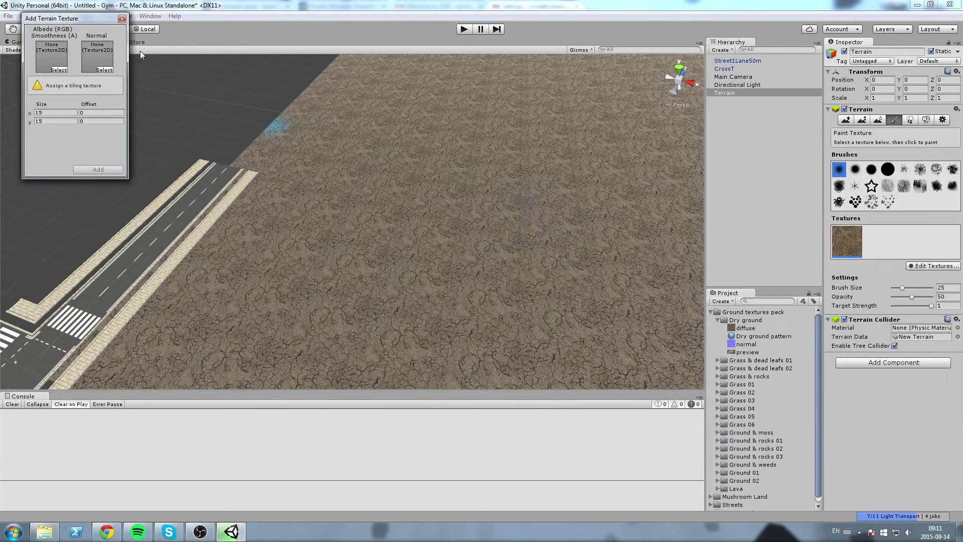
click(719, 398)
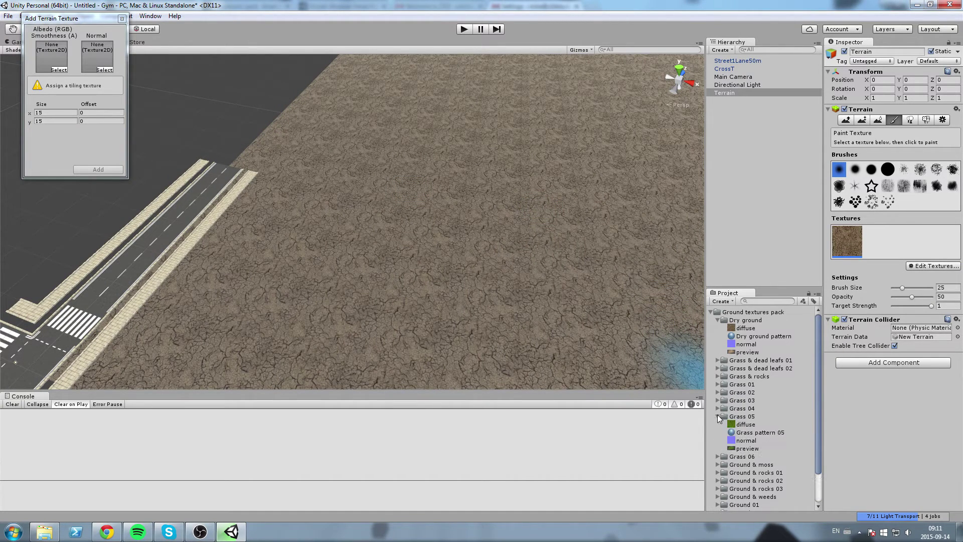
drag(751, 425, 73, 65)
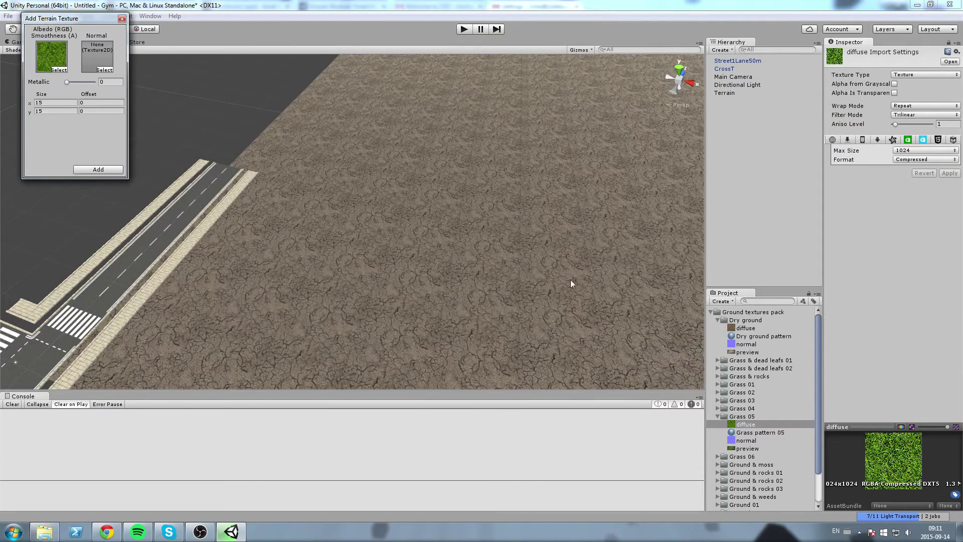
drag(754, 441, 97, 57)
click(91, 170)
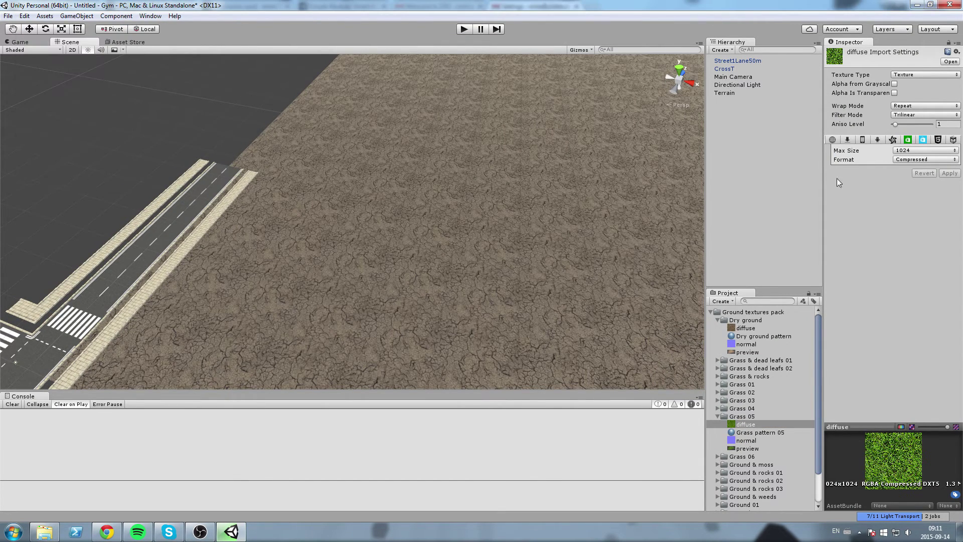
- Reselect the terrain and paint a curved patch of the grass texture onto the dry ground near the street
middle_drag(534, 331, 511, 193)
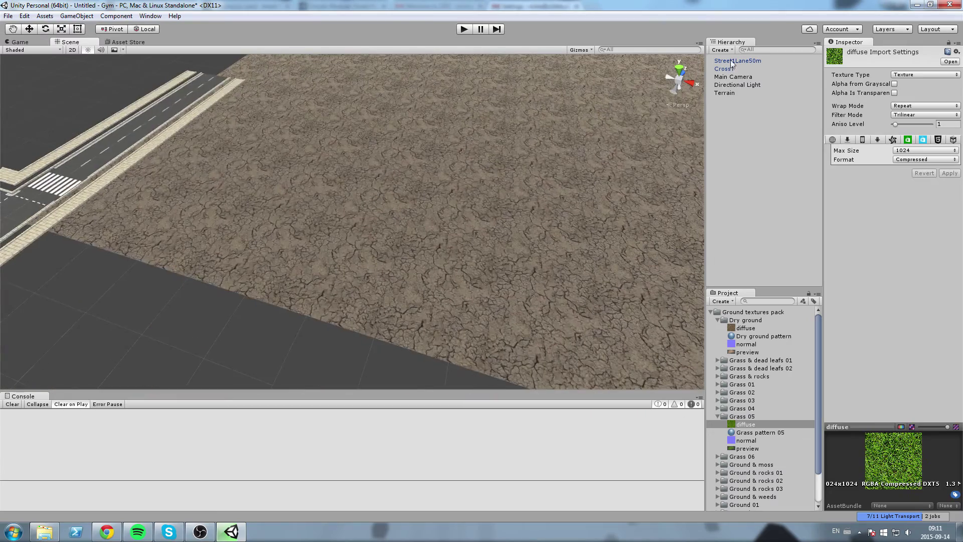
click(744, 93)
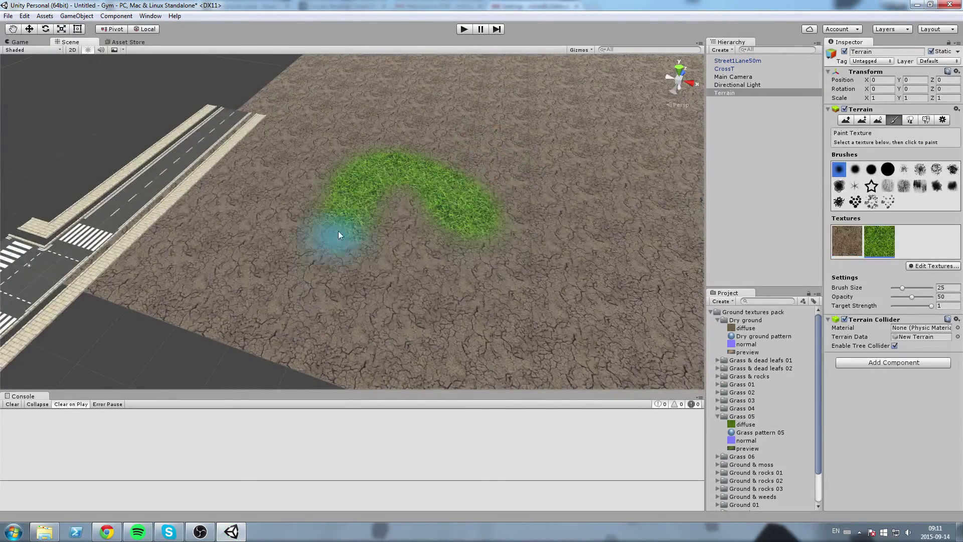
drag(339, 232, 458, 263)
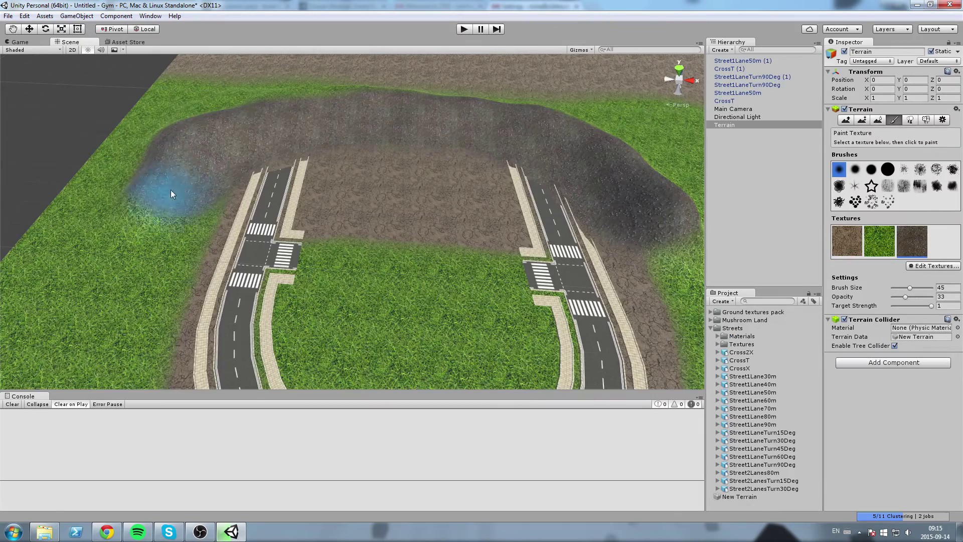
- Examine the painted hills and the grass-filled road loop from several angles
scroll(579, 236, down, 4)
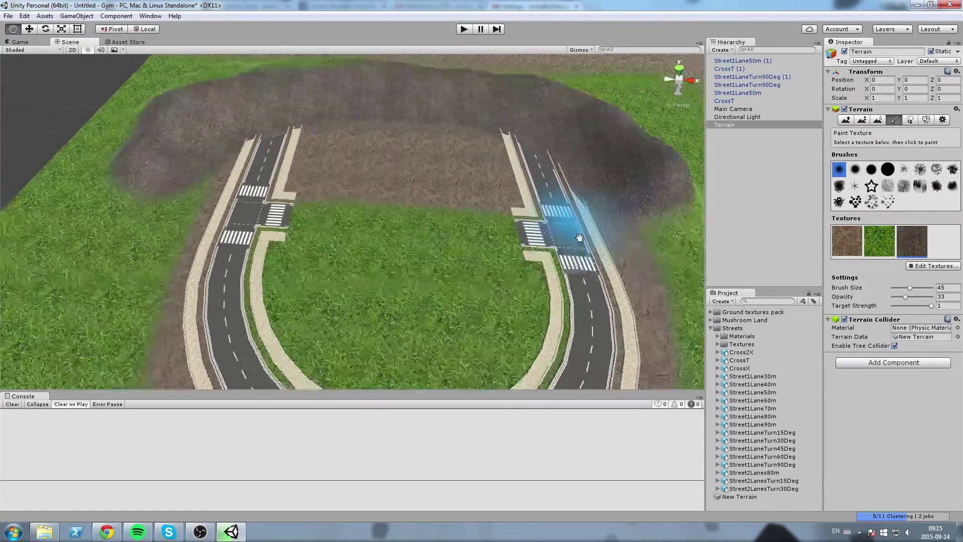
mouse_move(309, 200)
middle_down()
mouse_move(355, 216)
mouse_move(333, 170)
middle_up()
right_drag(333, 170, 380, 165)
middle_drag(381, 165, 445, 265)
scroll(445, 265, down, 4)
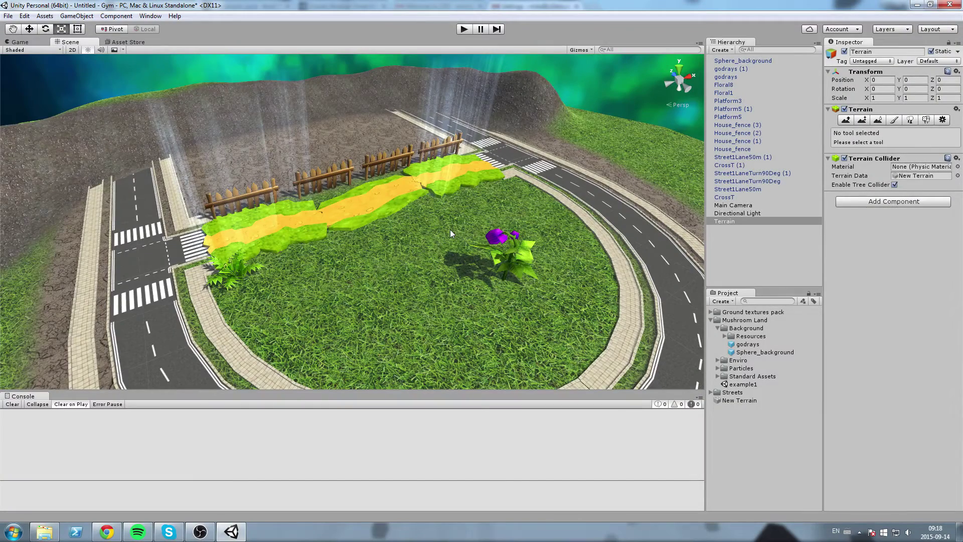
- Examine the decorated scene with its fences, path platforms, plants, god rays and sphere background from several angles
right_drag(450, 230, 391, 236)
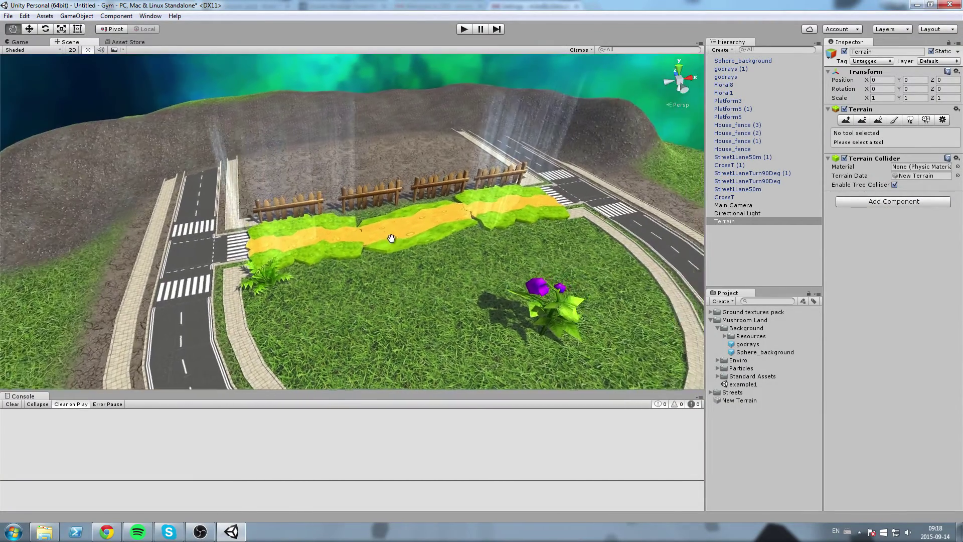
middle_drag(391, 236, 346, 202)
right_drag(346, 202, 426, 226)
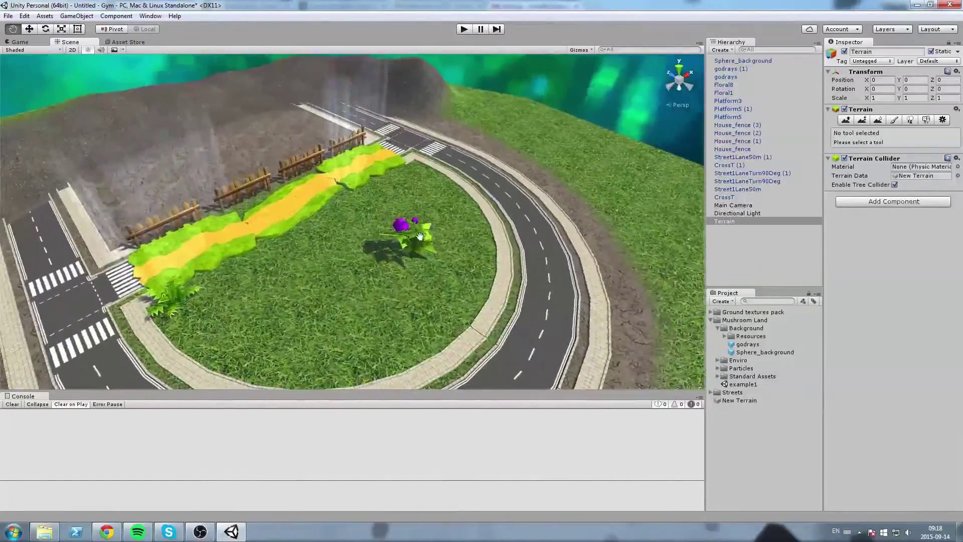
middle_drag(426, 225, 432, 185)
alt+drag(431, 185, 410, 215)
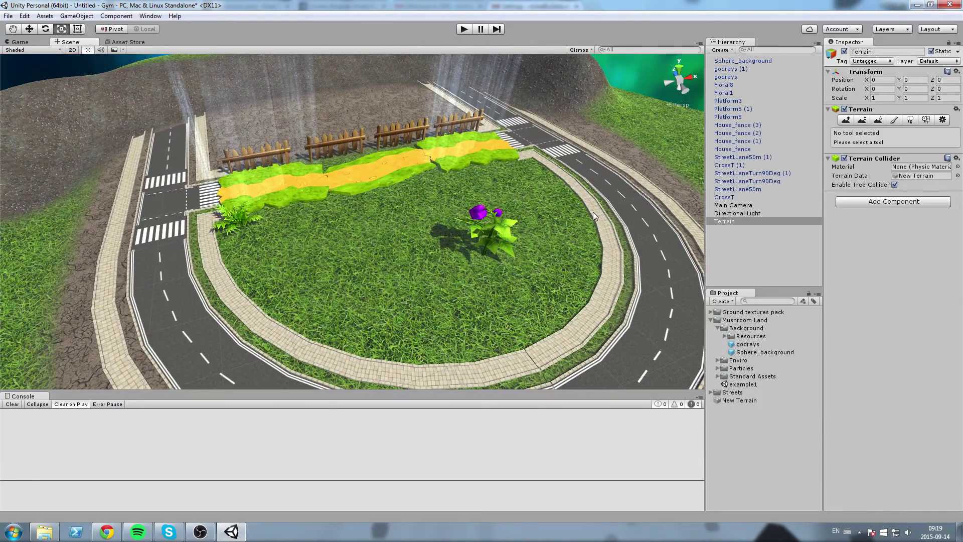
middle_drag(542, 213, 538, 218)
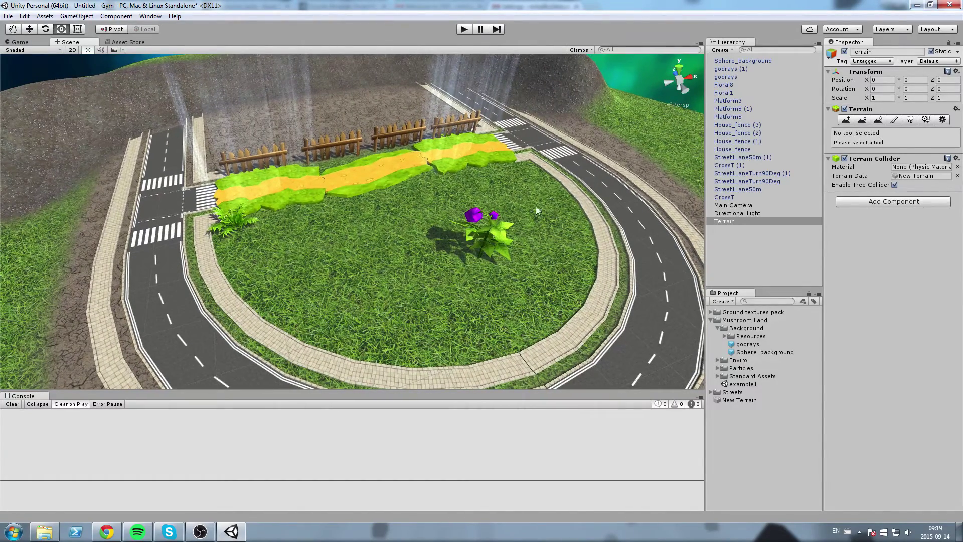